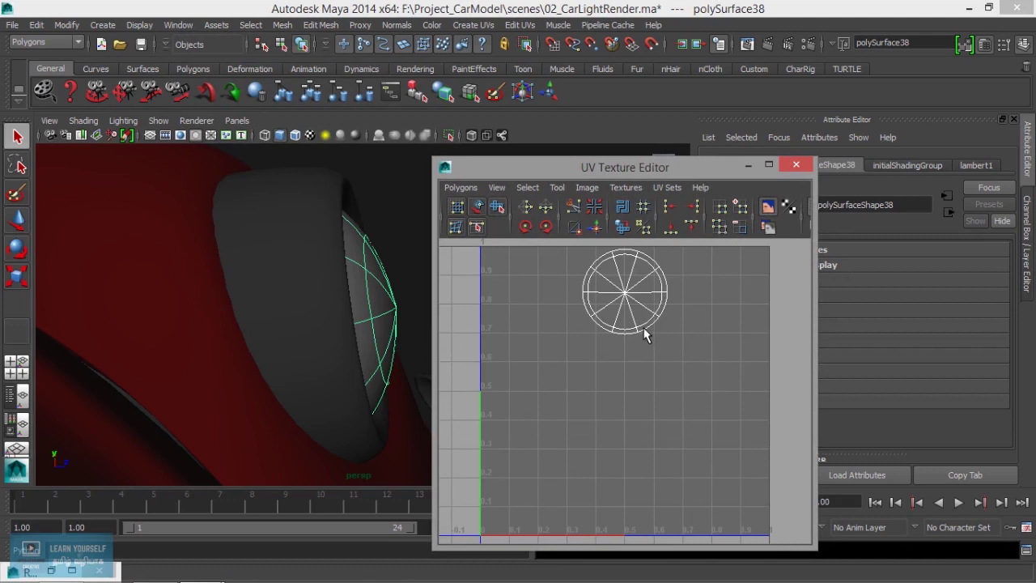
Select all UVs of the headlight glass, scale them up uniformly and move the shell to fill the centre of the 0–1 UV tile.
{"action": "right_click_drag", "start_coordinate": [647, 311], "coordinate": [701, 306]}
{"action": "left_click_drag", "start_coordinate": [590, 266], "coordinate": [659, 326]}
{"action": "scroll", "coordinate": [658, 331], "scroll_direction": "down", "scroll_amount": 4}
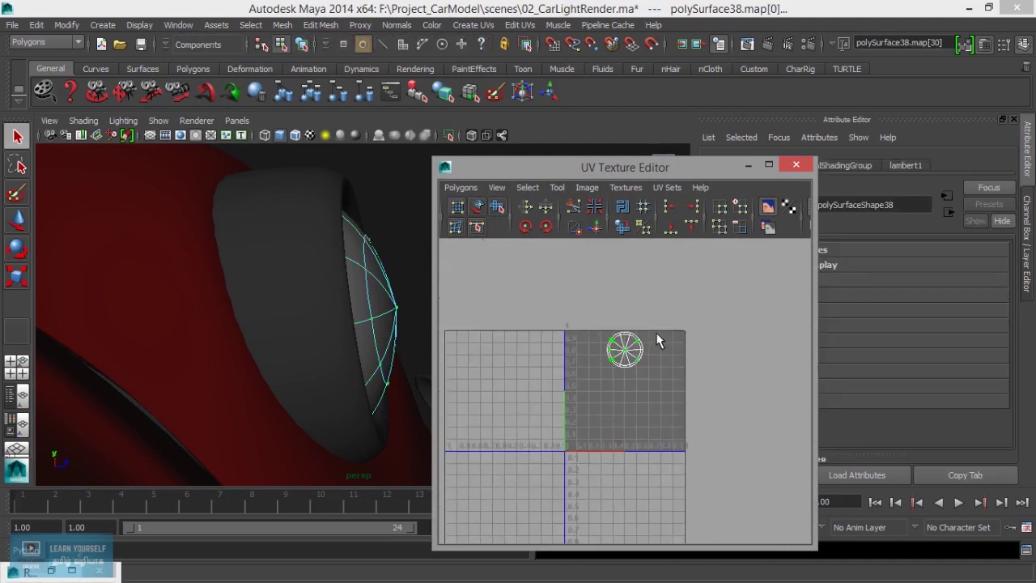
{"action": "left_click_drag", "start_coordinate": [569, 321], "coordinate": [679, 408]}
{"action": "key", "text": "f"}
{"action": "key", "text": "r"}
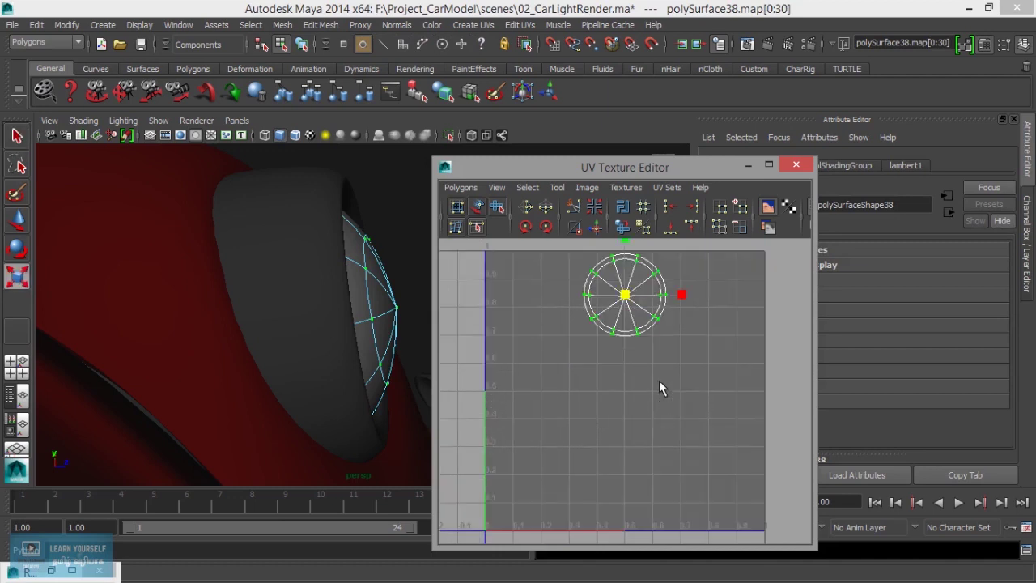
{"action": "middle_click_drag", "start_coordinate": [630, 301], "coordinate": [671, 321]}
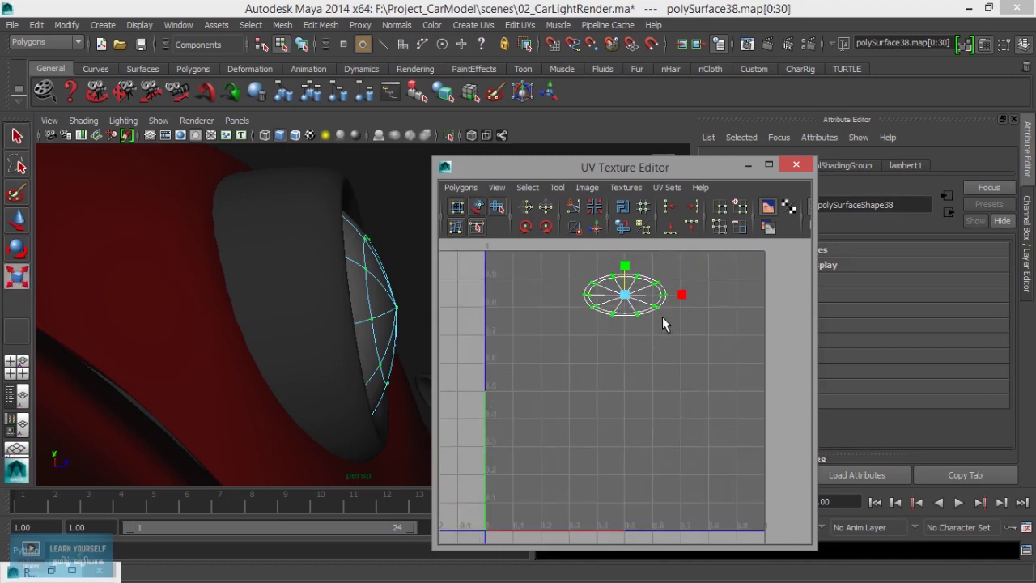
{"action": "key", "text": "ctrl+z"}
{"action": "left_click_drag", "start_coordinate": [633, 298], "coordinate": [726, 353]}
{"action": "key", "text": "ctrl+z"}
{"action": "key", "text": "w"}
{"action": "left_click_drag", "start_coordinate": [625, 296], "coordinate": [632, 397]}
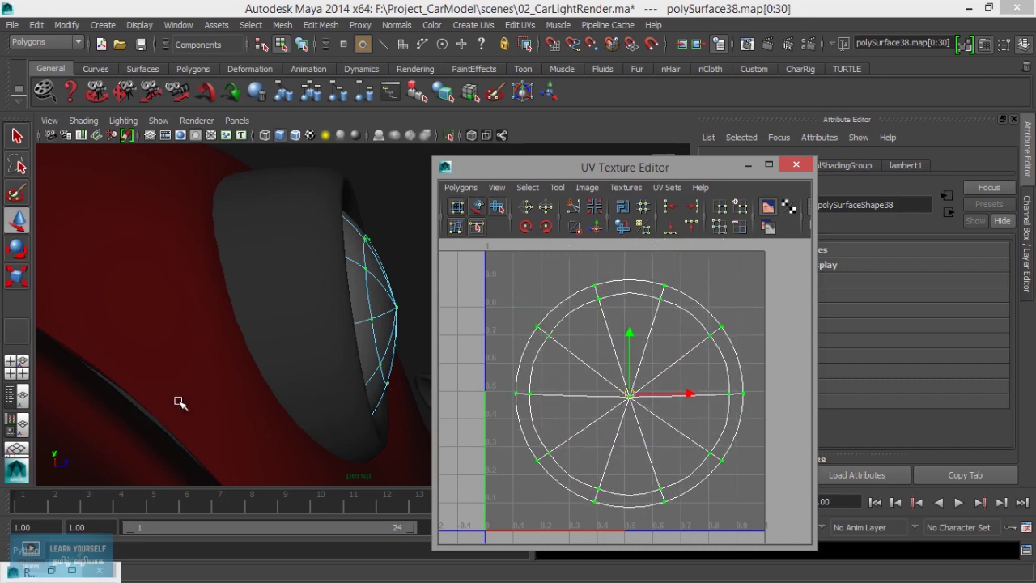
Select all UVs of the other headlight's glass and enlarge and centre them to fill the 0–1 UV tile.
{"action": "scroll", "coordinate": [178, 402], "scroll_direction": "down", "scroll_amount": 3}
{"action": "left_click_drag", "start_coordinate": [194, 407], "coordinate": [278, 370], "text": "alt"}
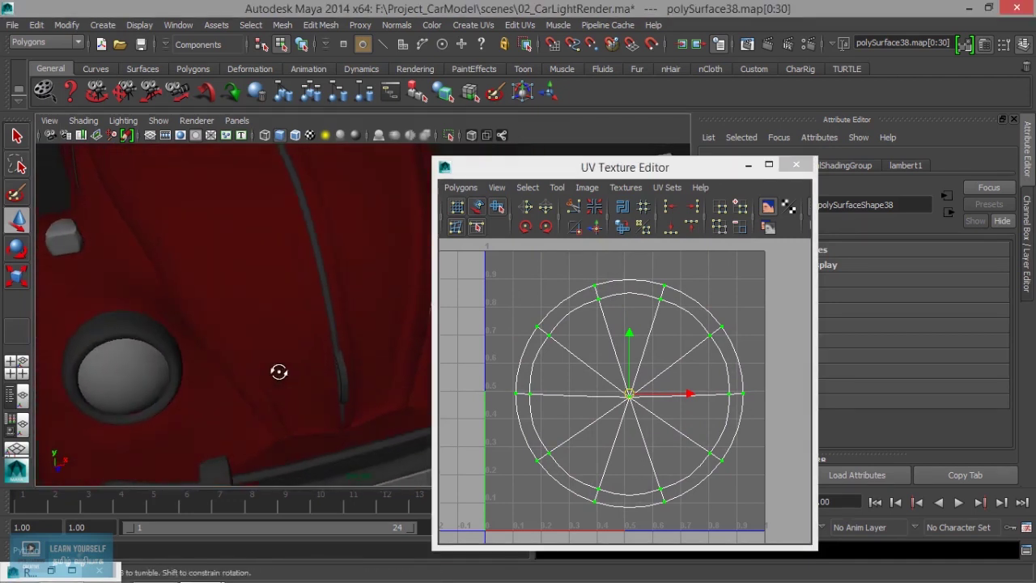
{"action": "left_click", "coordinate": [130, 393]}
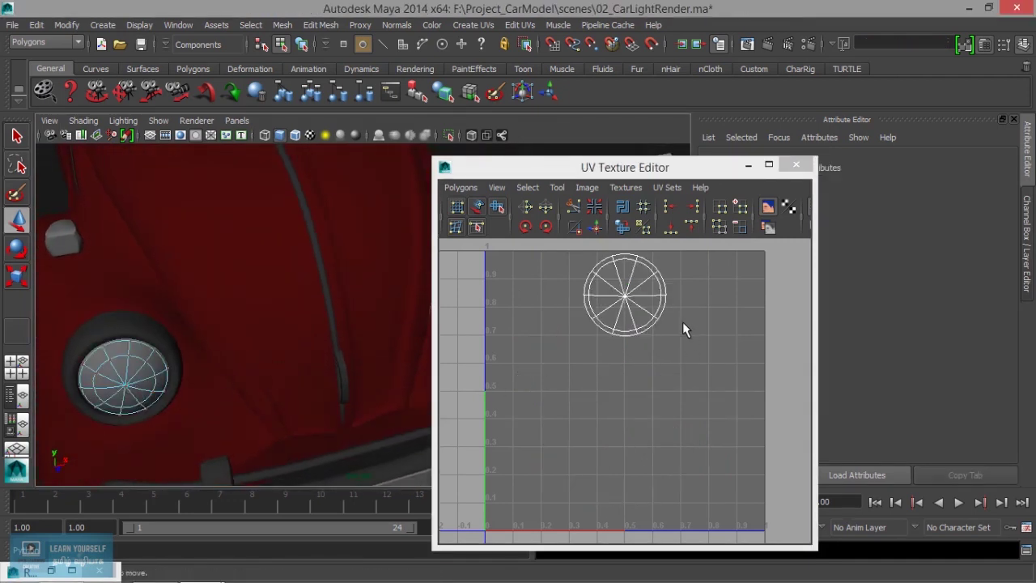
{"action": "scroll", "coordinate": [605, 339], "scroll_direction": "down", "scroll_amount": 2}
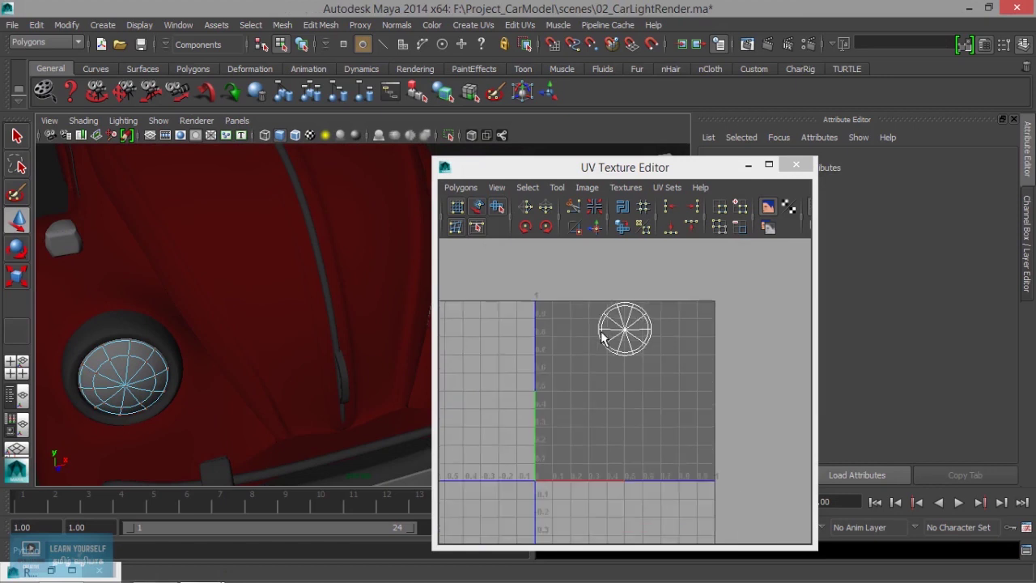
{"action": "left_click_drag", "start_coordinate": [603, 340], "coordinate": [654, 378]}
{"action": "scroll", "coordinate": [645, 386], "scroll_direction": "up", "scroll_amount": 2}
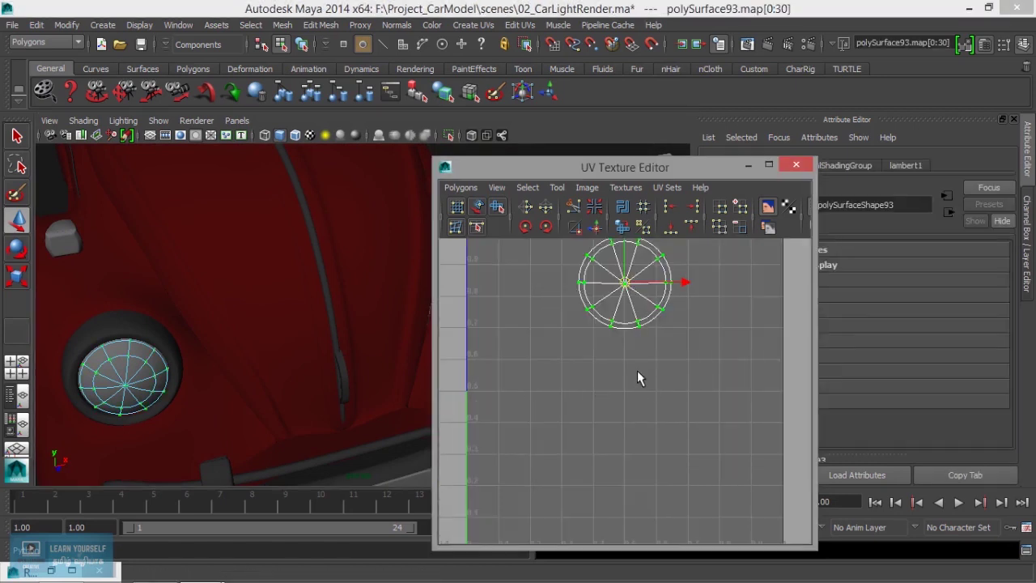
{"action": "key", "text": "r"}
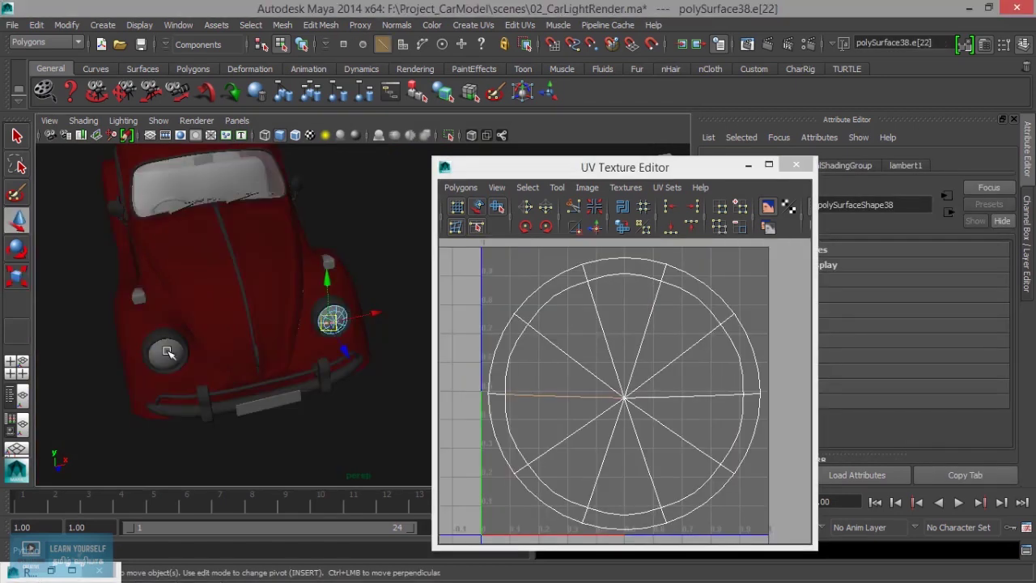
Return to object selection and compare the UV layouts of the two headlight glasses by selecting them together.
{"action": "right_click_drag", "start_coordinate": [190, 279], "coordinate": [223, 226]}
{"action": "left_click", "coordinate": [174, 356]}
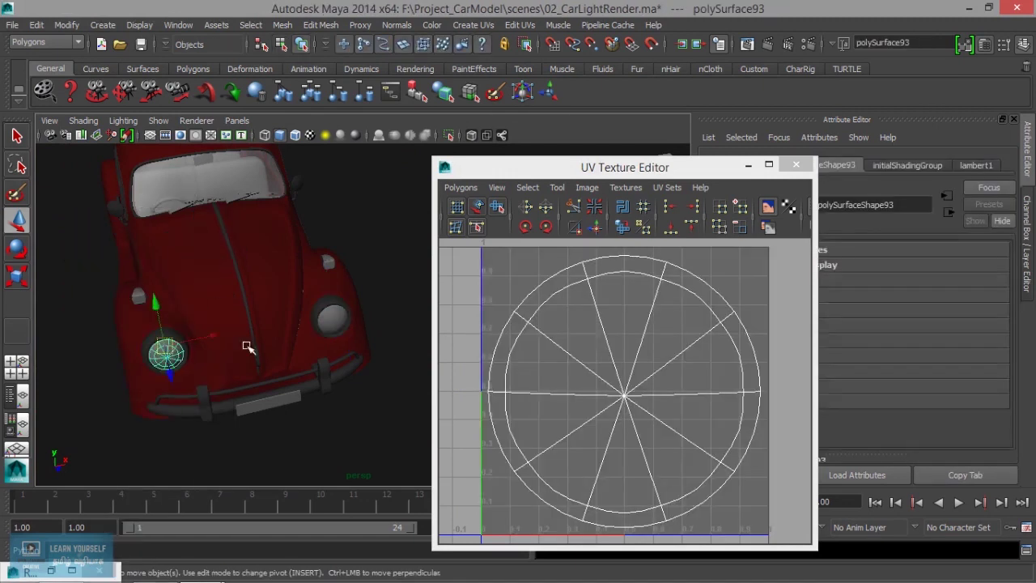
{"action": "left_click", "coordinate": [339, 318]}
{"action": "key", "text": "f"}
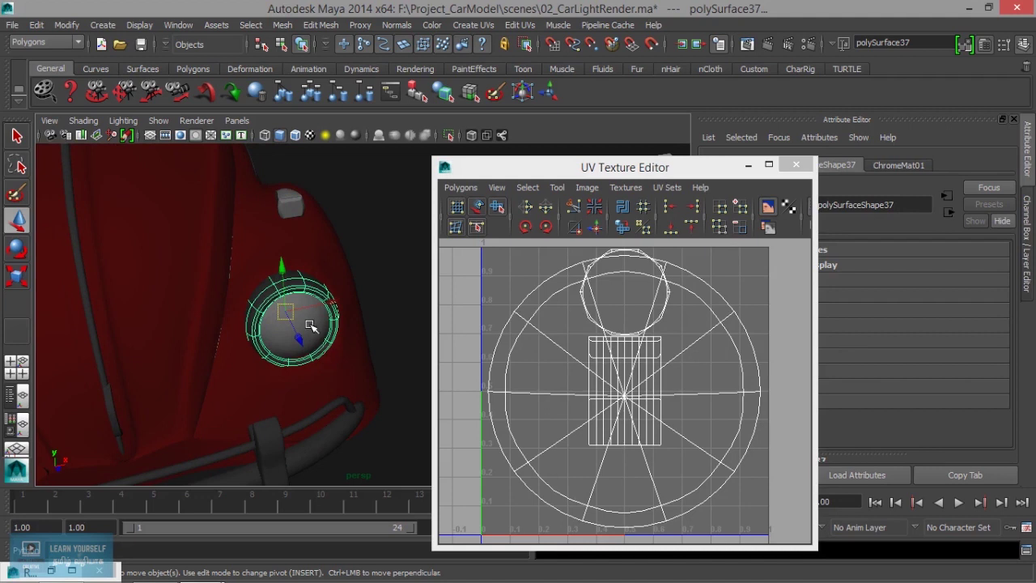
{"action": "left_click", "coordinate": [308, 323]}
{"action": "left_click_drag", "start_coordinate": [203, 423], "coordinate": [194, 389], "text": "alt"}
{"action": "left_click", "coordinate": [125, 371]}
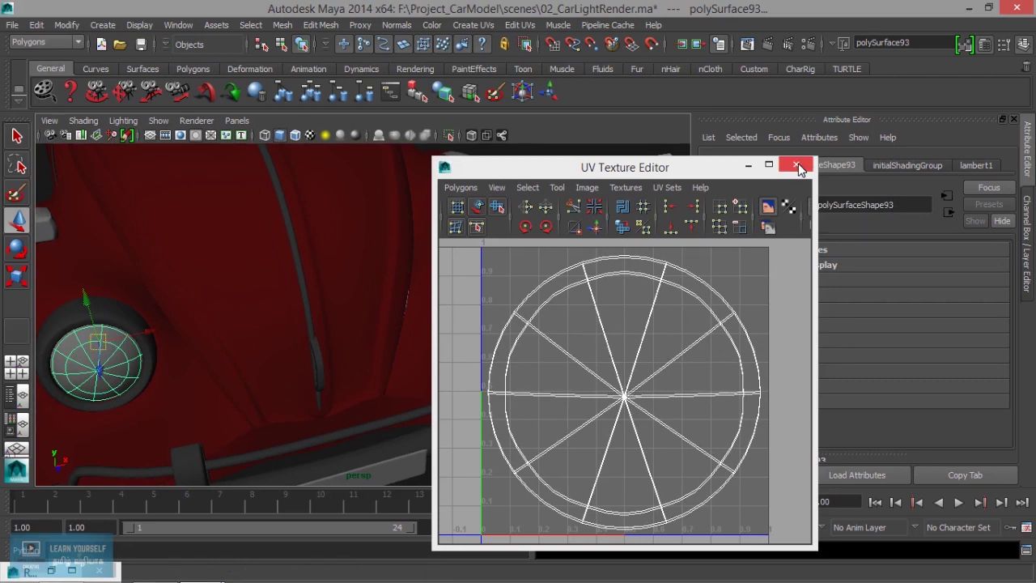
Start a UV snapshot of one headlight glass and browse to the Project_CarModel sourceimages folder.
{"action": "left_click", "coordinate": [99, 377]}
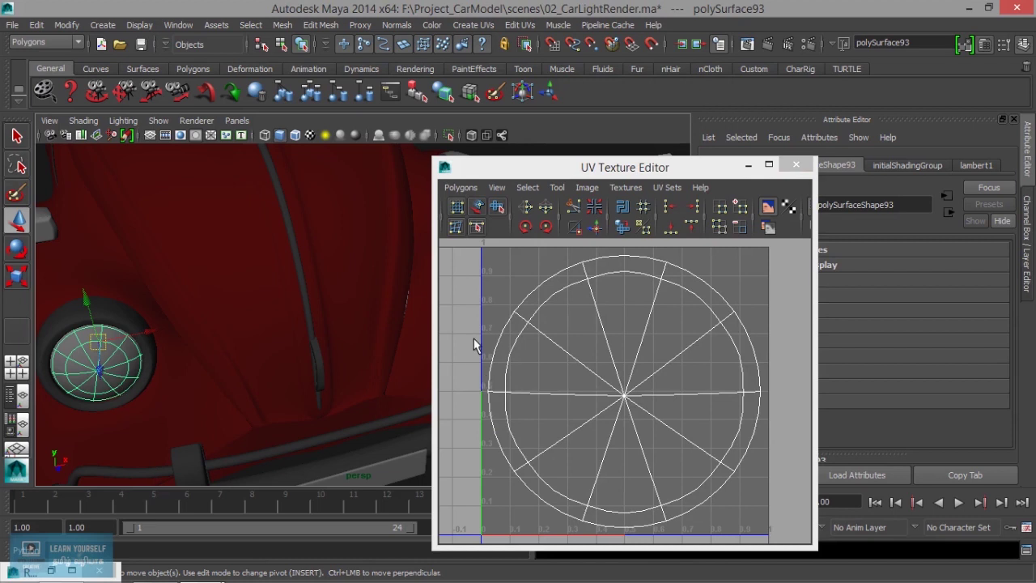
{"action": "left_click", "coordinate": [461, 187]}
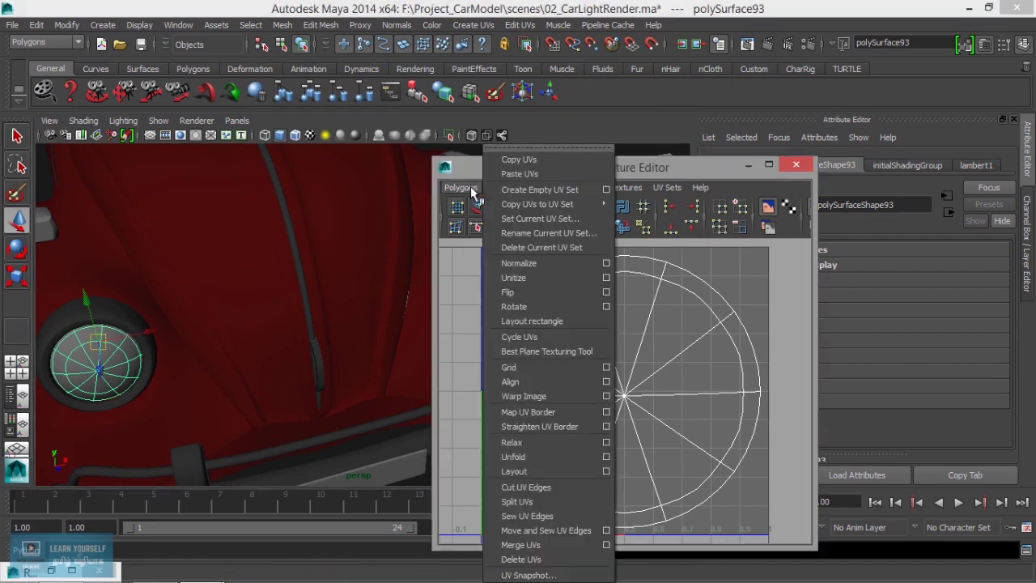
{"action": "left_click", "coordinate": [534, 575]}
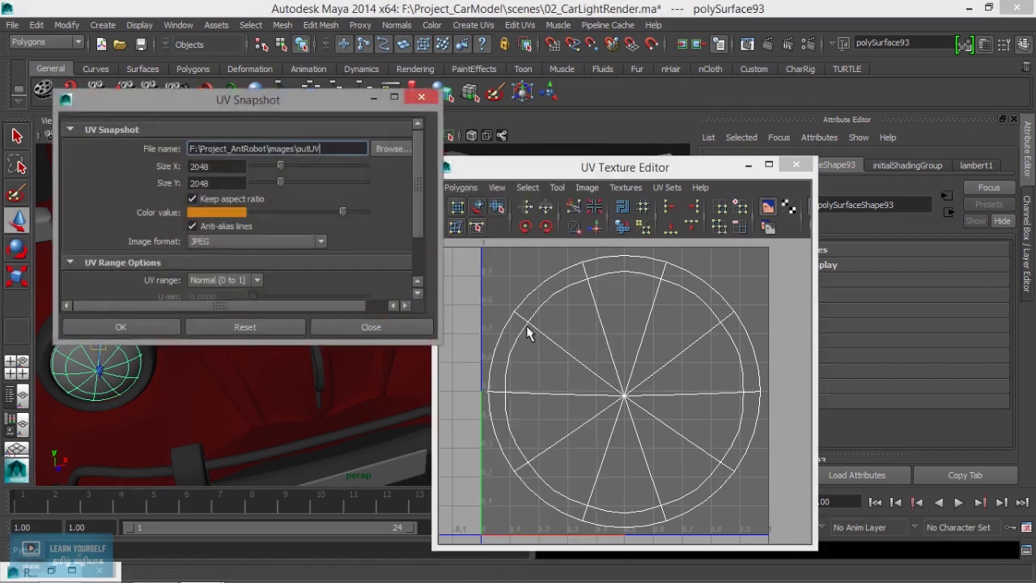
{"action": "left_click", "coordinate": [389, 149]}
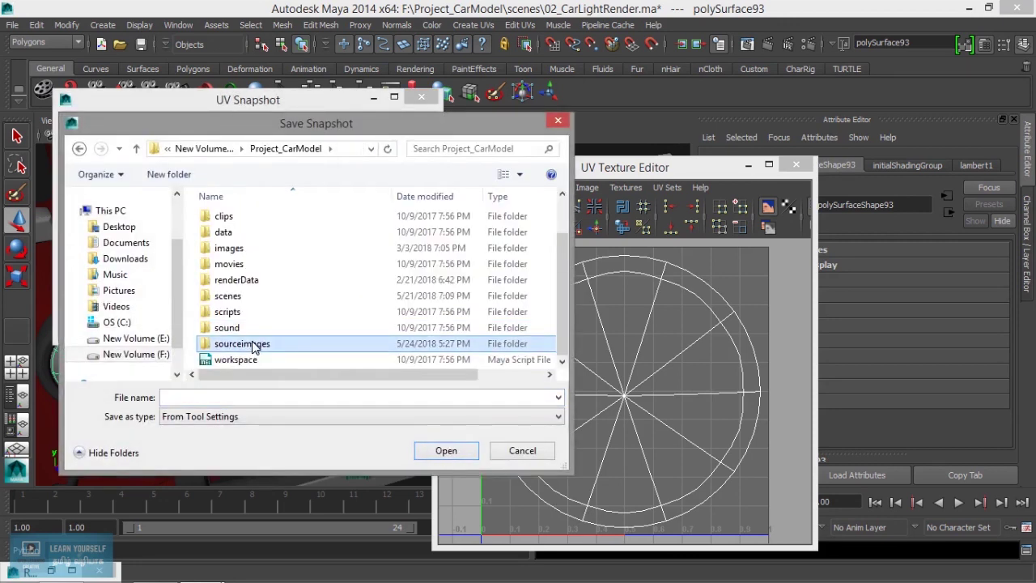
{"action": "double_click", "coordinate": [252, 340]}
{"action": "scroll", "coordinate": [394, 331], "scroll_direction": "down", "scroll_amount": 5}
Name the snapshot UVHeadlight and export it as a 2048 by 2048 JPEG with the Normal (0 to 1) UV range.
{"action": "left_click", "coordinate": [243, 397]}
{"action": "type", "text": "UV"}
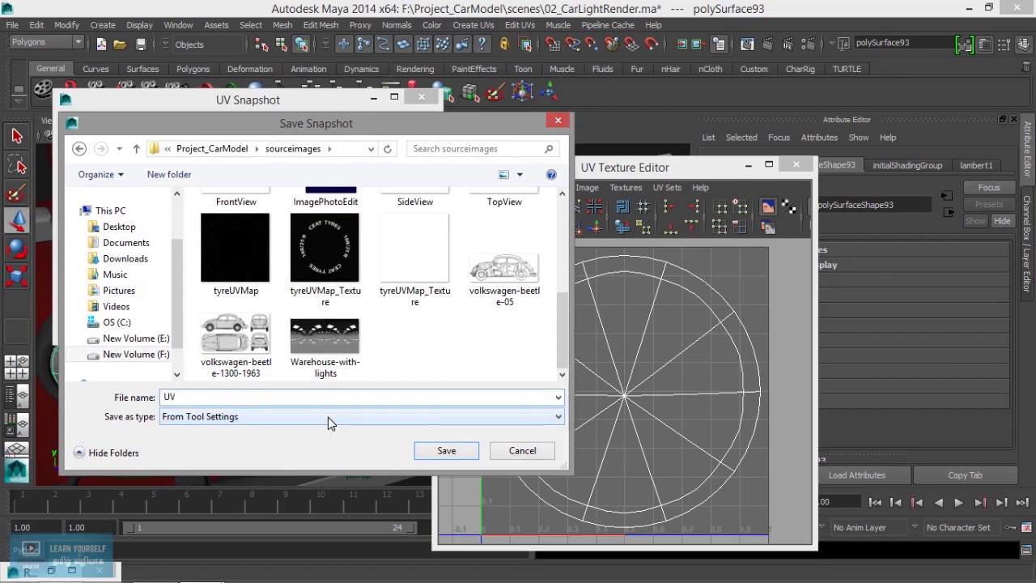
{"action": "type", "text": "Headlight"}
{"action": "left_click", "coordinate": [451, 452]}
{"action": "mouse_move", "coordinate": [418, 183]}
{"action": "left_mouse_down"}
{"action": "mouse_move", "coordinate": [417, 203]}
{"action": "mouse_move", "coordinate": [417, 183]}
{"action": "left_mouse_up"}
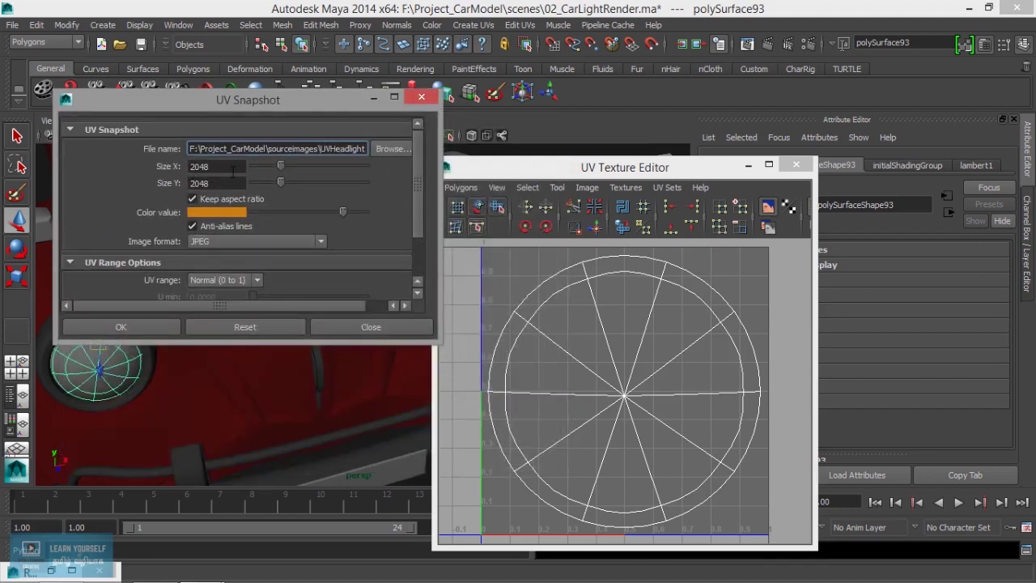
{"action": "scroll", "coordinate": [216, 173], "scroll_direction": "down", "scroll_amount": 2}
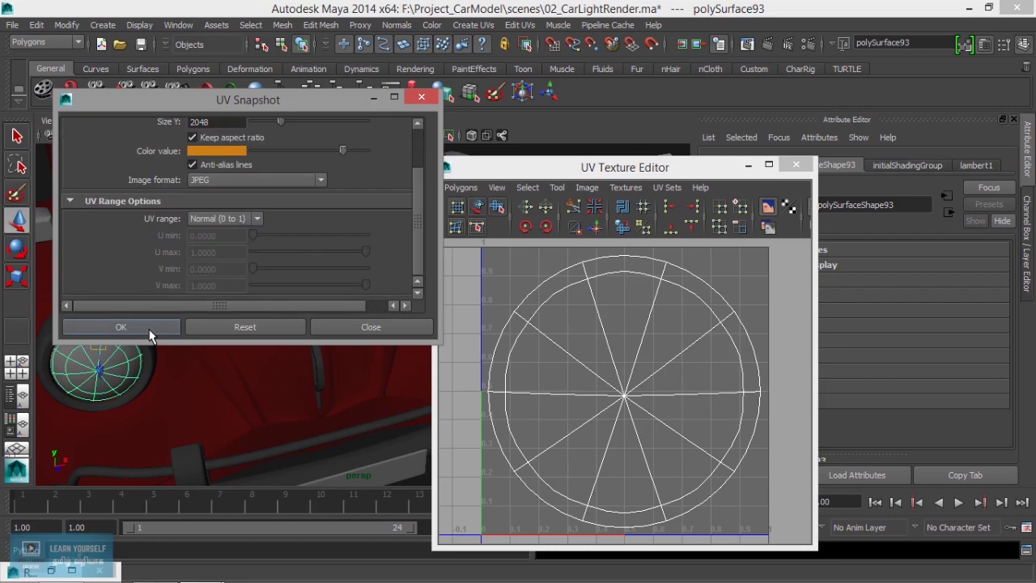
{"action": "left_click", "coordinate": [121, 327]}
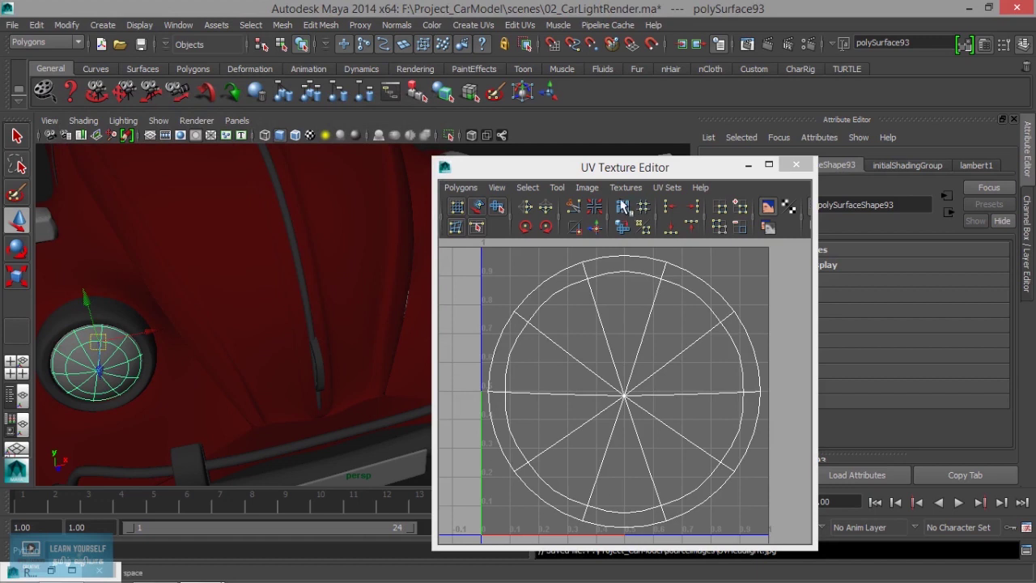
Switch to Photoshop and copy the headlight photo from 2.jpg into the UVHeadlight.jpg document.
{"action": "left_click_drag", "start_coordinate": [615, 166], "coordinate": [493, 73]}
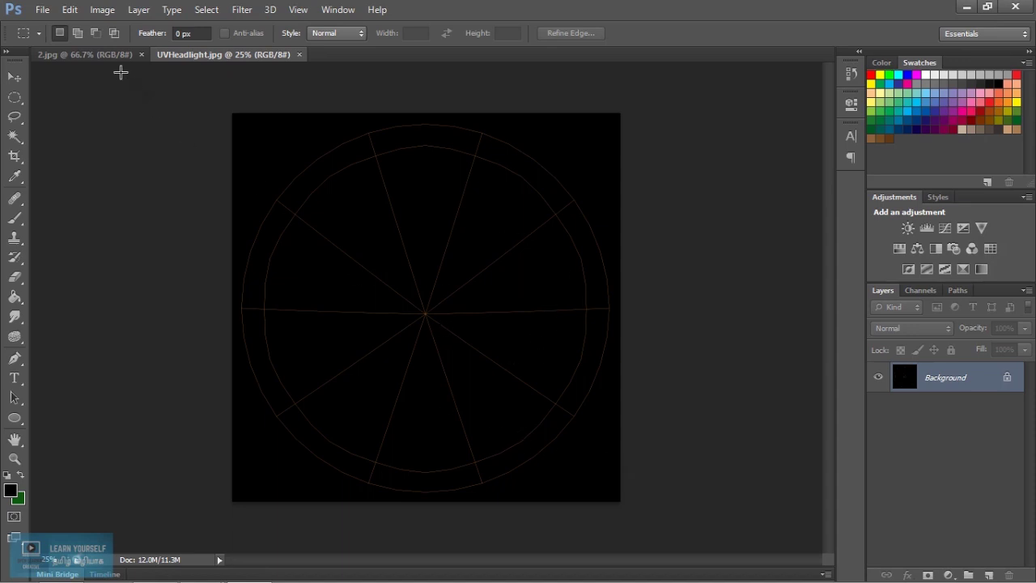
{"action": "left_click", "coordinate": [15, 77]}
{"action": "left_click", "coordinate": [89, 55]}
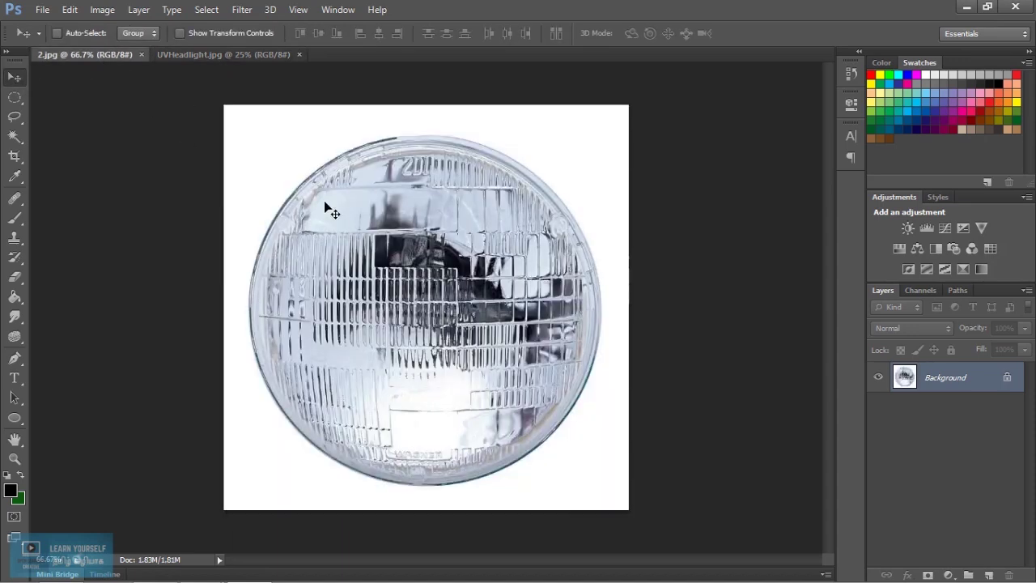
{"action": "left_click_drag", "start_coordinate": [357, 255], "coordinate": [407, 293]}
Set the photo layer's opacity to 41%, scale it to 285% and align it over the circular UV outline.
{"action": "key", "text": "ctrl+t"}
{"action": "left_click_drag", "start_coordinate": [504, 369], "coordinate": [630, 452], "text": "alt+shift"}
{"action": "left_click_drag", "start_coordinate": [509, 346], "coordinate": [502, 357]}
{"action": "left_click", "coordinate": [1024, 328]}
{"action": "left_click_drag", "start_coordinate": [1022, 346], "coordinate": [978, 346]}
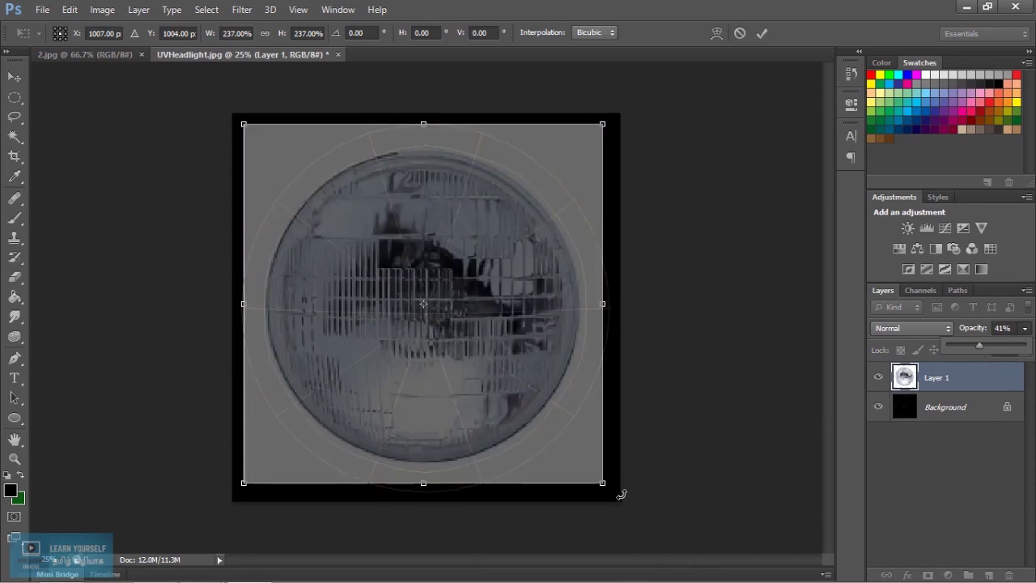
{"action": "left_click_drag", "start_coordinate": [603, 483], "coordinate": [649, 511], "text": "alt+shift"}
{"action": "mouse_move", "coordinate": [547, 334]}
{"action": "left_mouse_down"}
{"action": "mouse_move", "coordinate": [534, 334]}
{"action": "mouse_move", "coordinate": [550, 333]}
{"action": "left_mouse_up"}
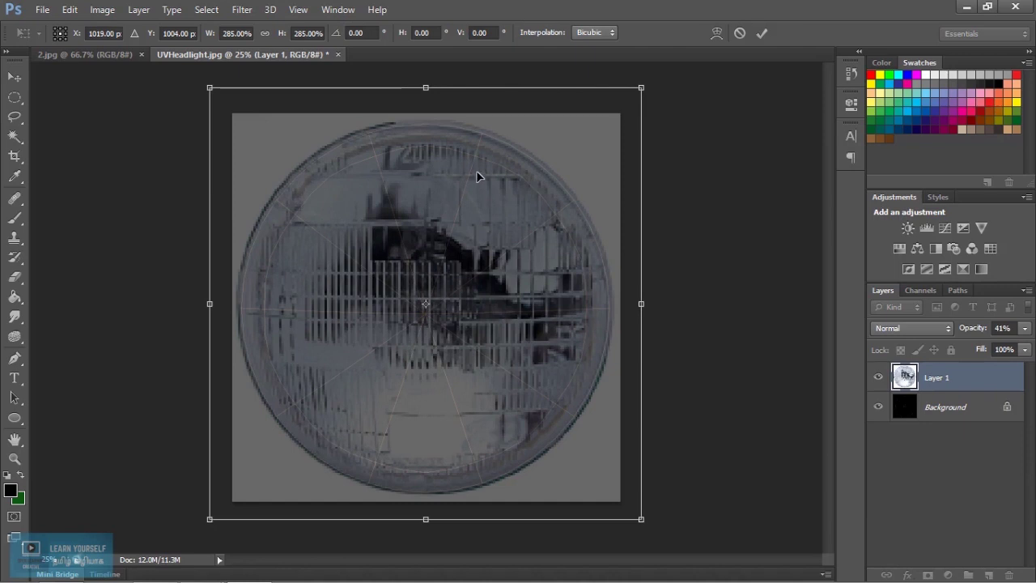
{"action": "left_click", "coordinate": [762, 33]}
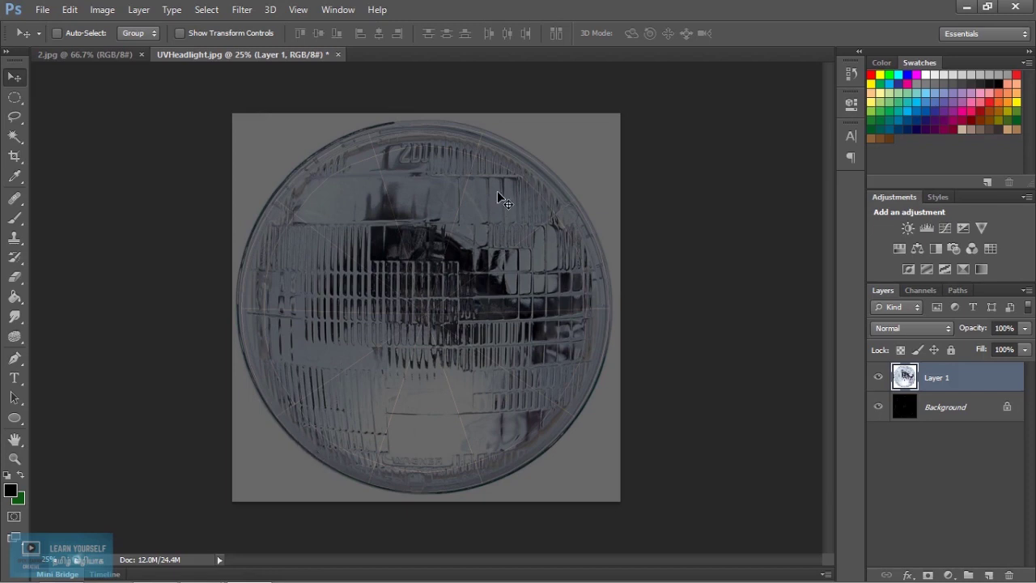
Hide the Background layer with the UV lines and set the headlight photo layer's opacity to 100%.
{"action": "left_click", "coordinate": [878, 407]}
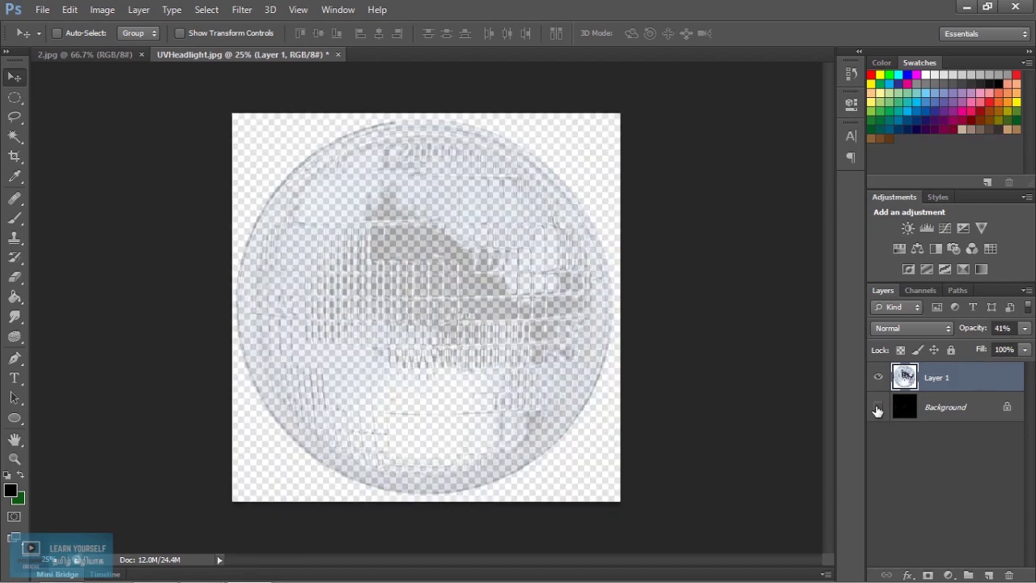
{"action": "left_click", "coordinate": [1024, 329]}
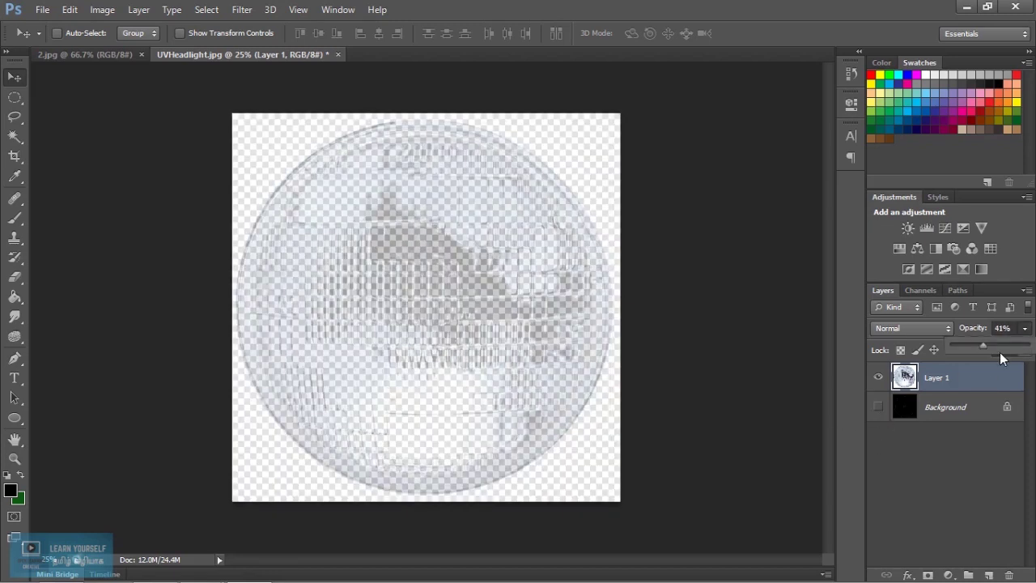
{"action": "left_click_drag", "start_coordinate": [1009, 350], "coordinate": [1026, 350]}
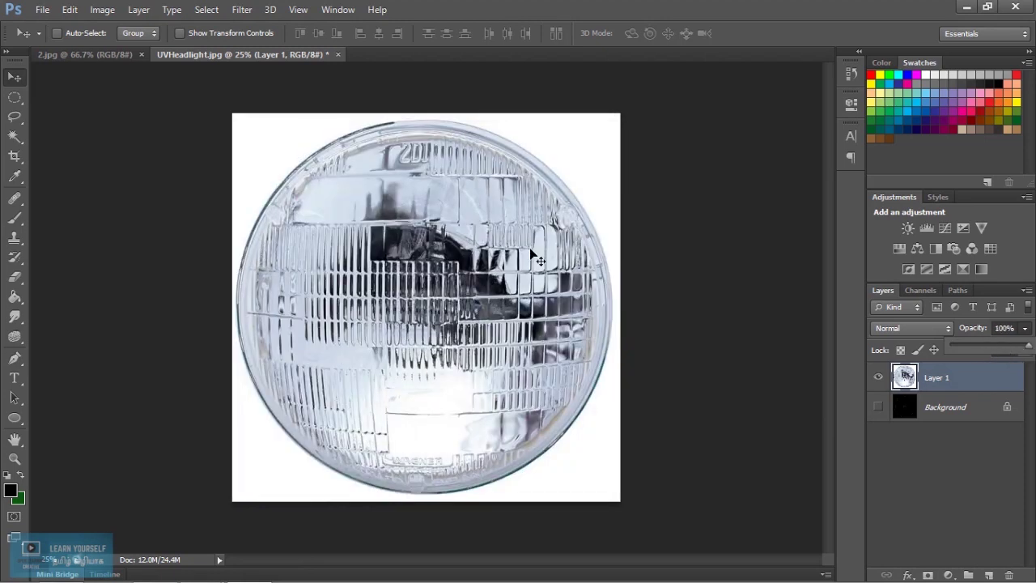
{"action": "scroll", "coordinate": [632, 220], "scroll_direction": "up", "scroll_amount": 1, "text": "alt"}
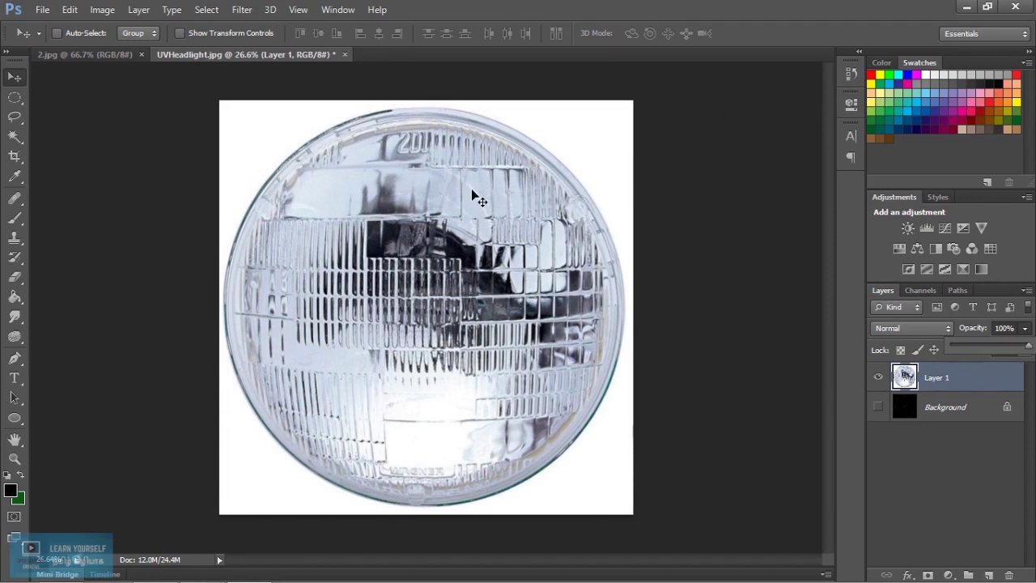
Save a JPEG copy named UVHeadlight_Texture.jpg in sourceimages at maximum quality 12 with the Baseline ("Standard") format.
{"action": "left_click", "coordinate": [42, 10]}
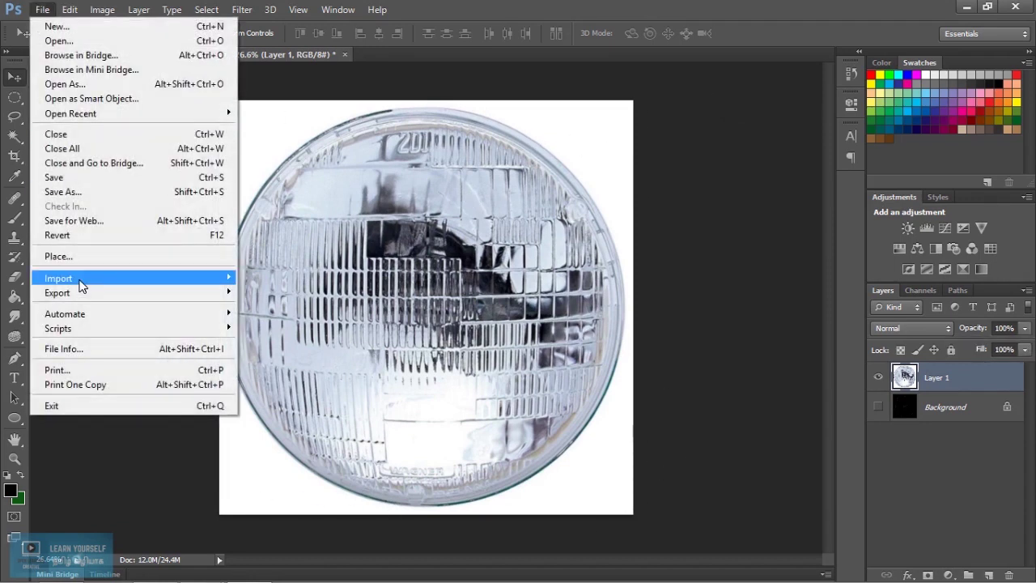
{"action": "left_click", "coordinate": [86, 193]}
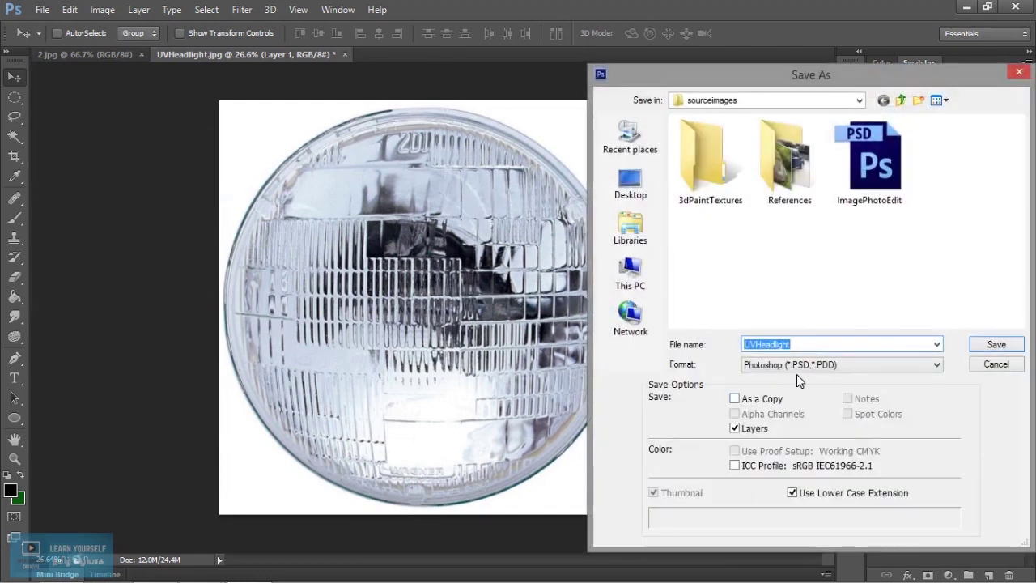
{"action": "left_click", "coordinate": [797, 366]}
{"action": "left_click", "coordinate": [822, 233]}
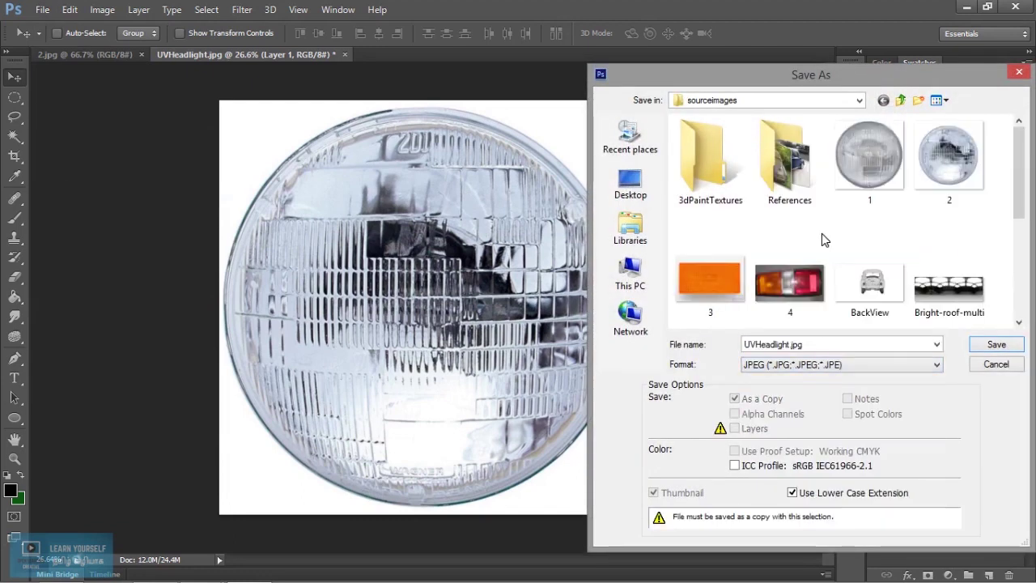
{"action": "left_click", "coordinate": [779, 345]}
{"action": "left_click", "coordinate": [778, 346]}
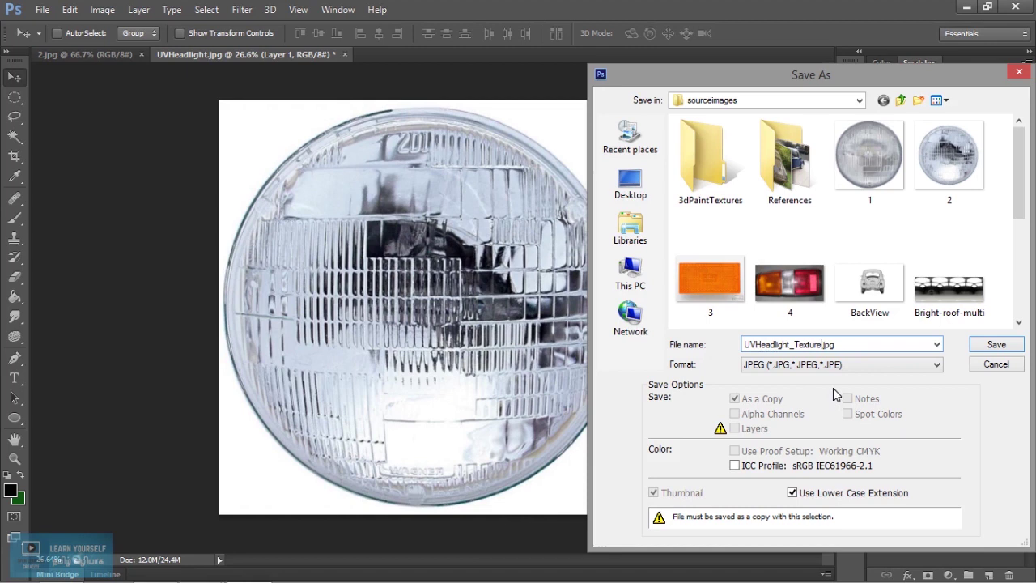
{"action": "left_click", "coordinate": [997, 344]}
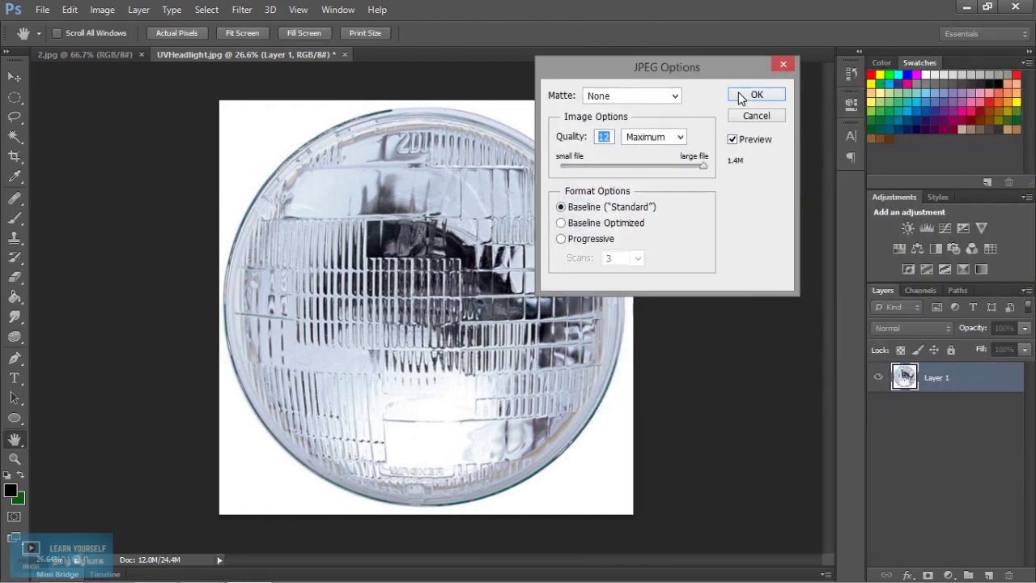
{"action": "left_click", "coordinate": [748, 101]}
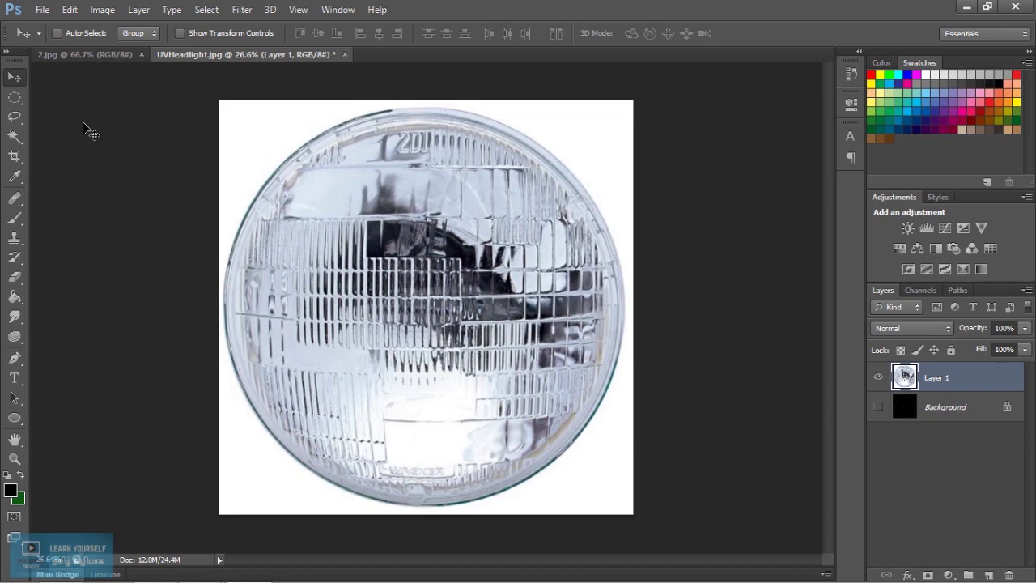
Try a slight saturation reduction on the headlight photo layer with Hue/Saturation.
{"action": "left_click", "coordinate": [95, 6]}
{"action": "mouse_move", "coordinate": [132, 49]}
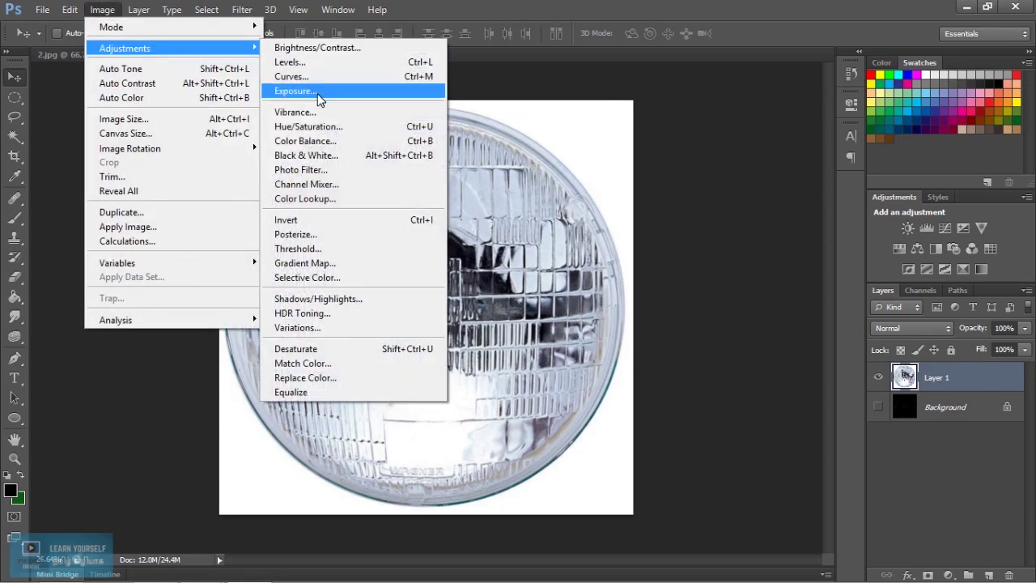
{"action": "left_click", "coordinate": [320, 130]}
{"action": "left_click_drag", "start_coordinate": [738, 179], "coordinate": [744, 171]}
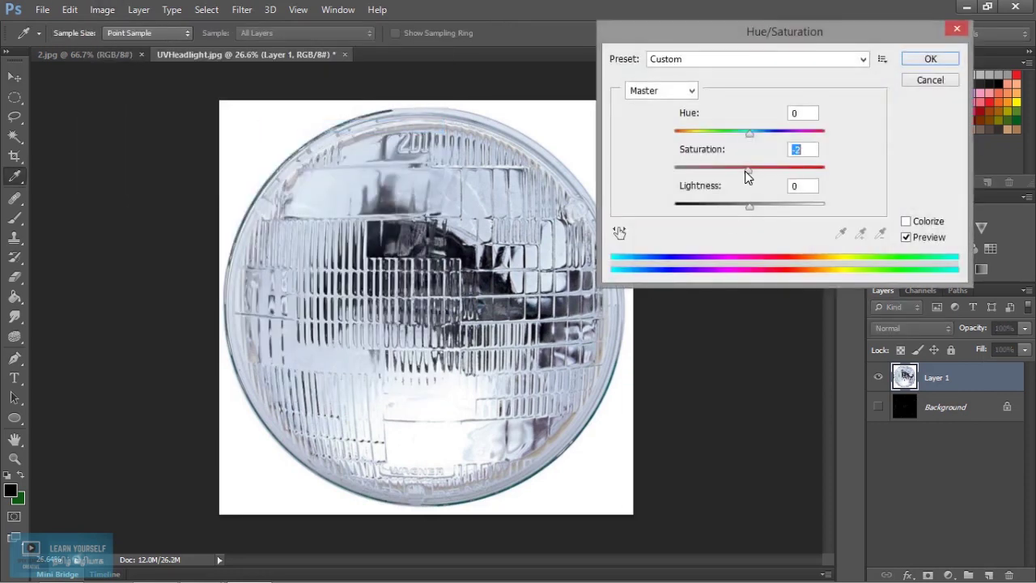
{"action": "key", "text": "Return"}
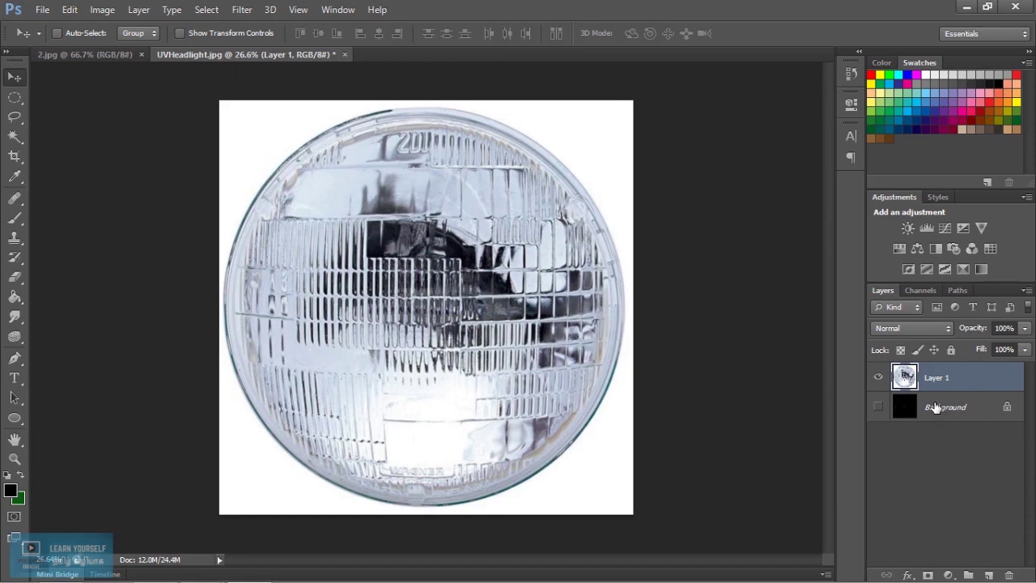
Turn the headlight photo layer grayscale with Hue/Saturation by setting the saturation to -100.
{"action": "left_click", "coordinate": [102, 10]}
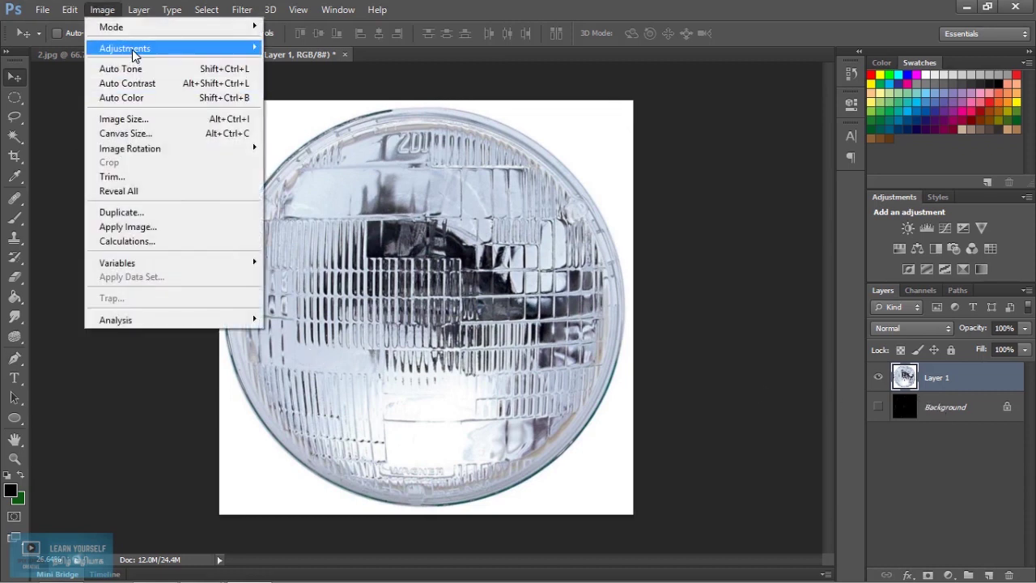
{"action": "mouse_move", "coordinate": [142, 49]}
{"action": "left_click", "coordinate": [319, 127]}
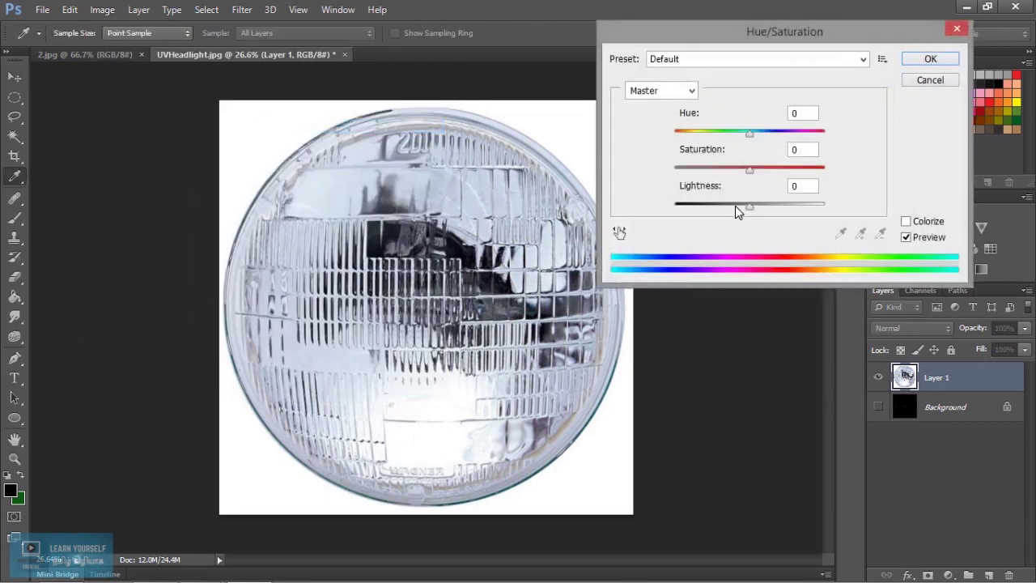
{"action": "left_click_drag", "start_coordinate": [747, 171], "coordinate": [671, 172]}
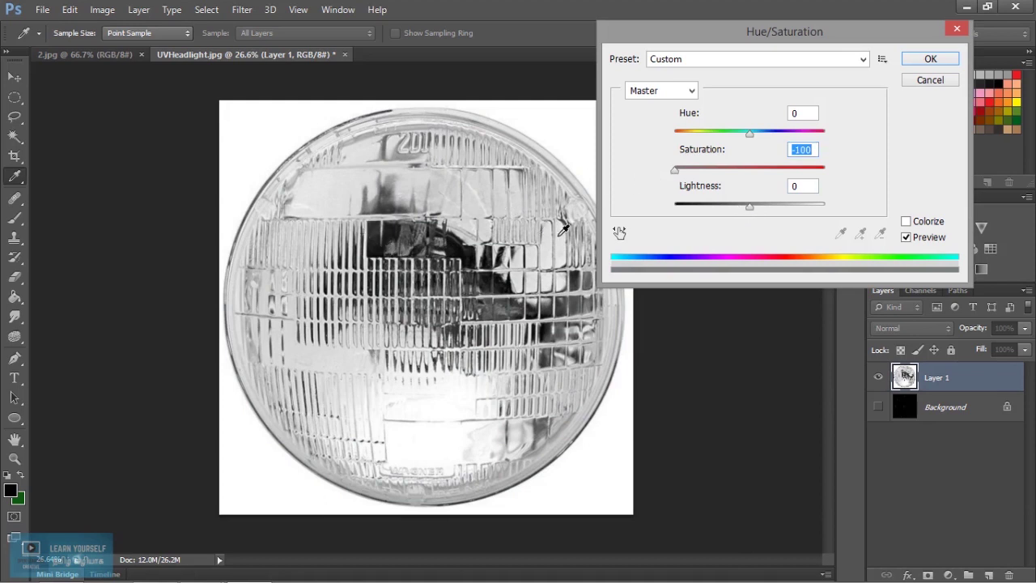
{"action": "left_click", "coordinate": [930, 59]}
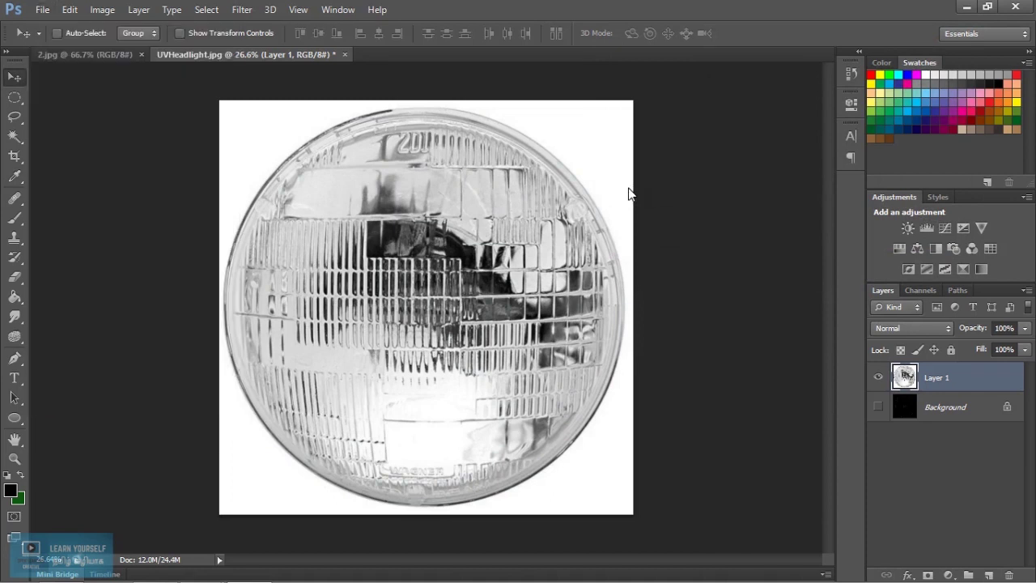
Save a JPEG copy named UVHeadlight_TextureBump in sourceimages at maximum quality 12 with the Baseline ("Standard") format.
{"action": "key", "text": "ctrl+shift+s"}
{"action": "left_click", "coordinate": [820, 366]}
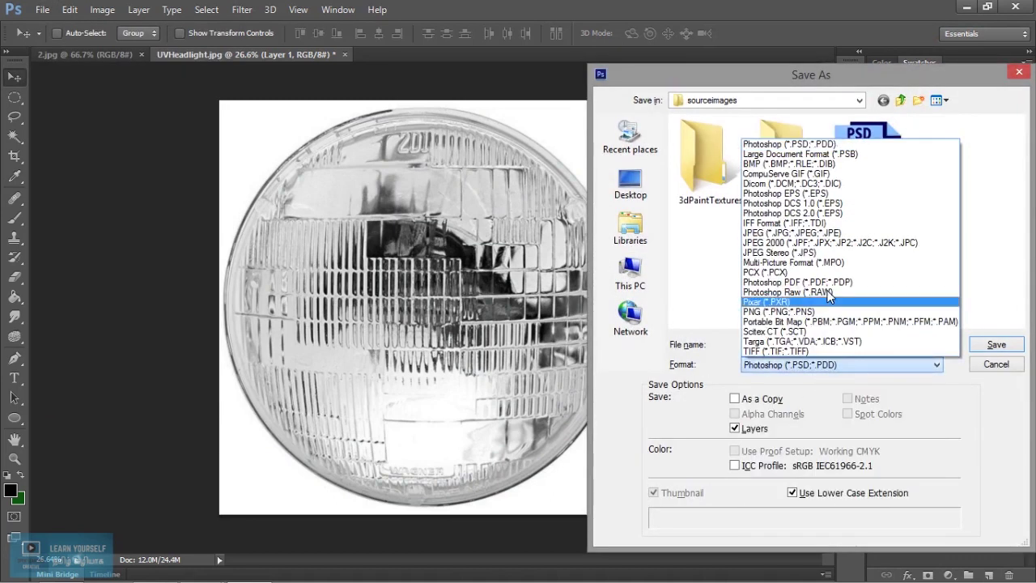
{"action": "left_click", "coordinate": [801, 232]}
{"action": "left_click_drag", "start_coordinate": [1018, 190], "coordinate": [1019, 288]}
{"action": "left_click", "coordinate": [868, 268]}
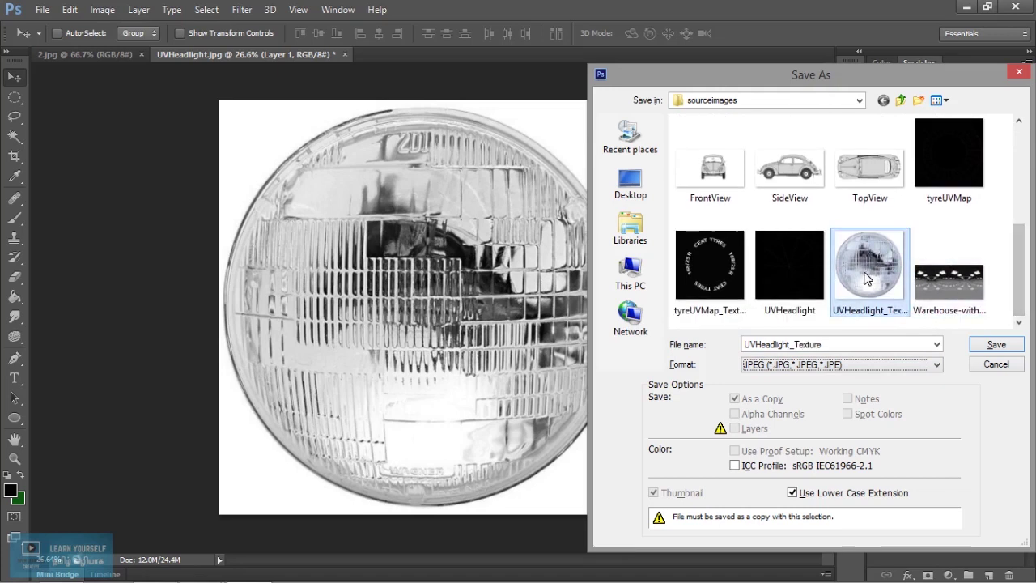
{"action": "left_click", "coordinate": [833, 345]}
{"action": "left_click", "coordinate": [833, 345]}
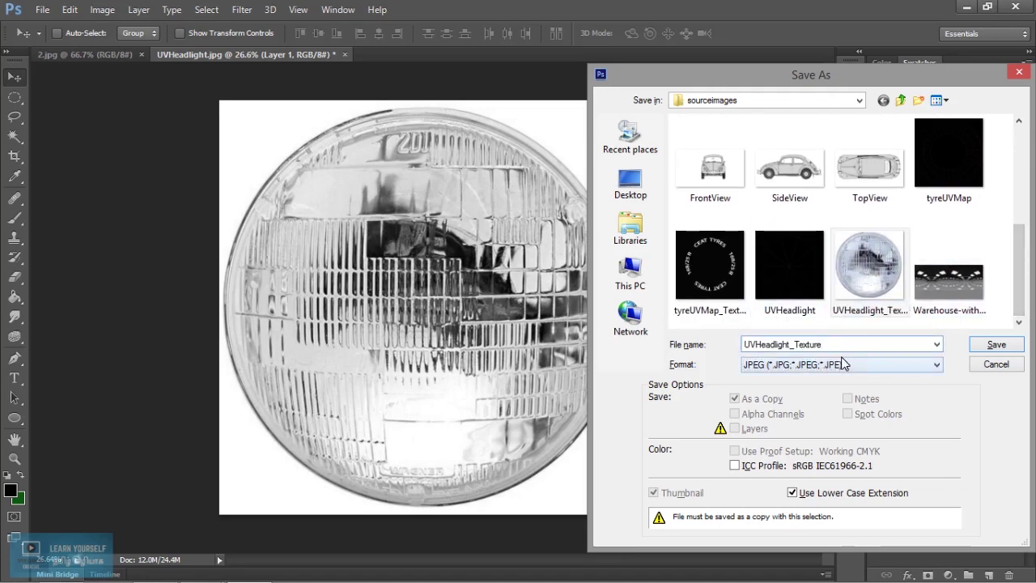
{"action": "type", "text": "Bump"}
{"action": "left_click", "coordinate": [992, 347]}
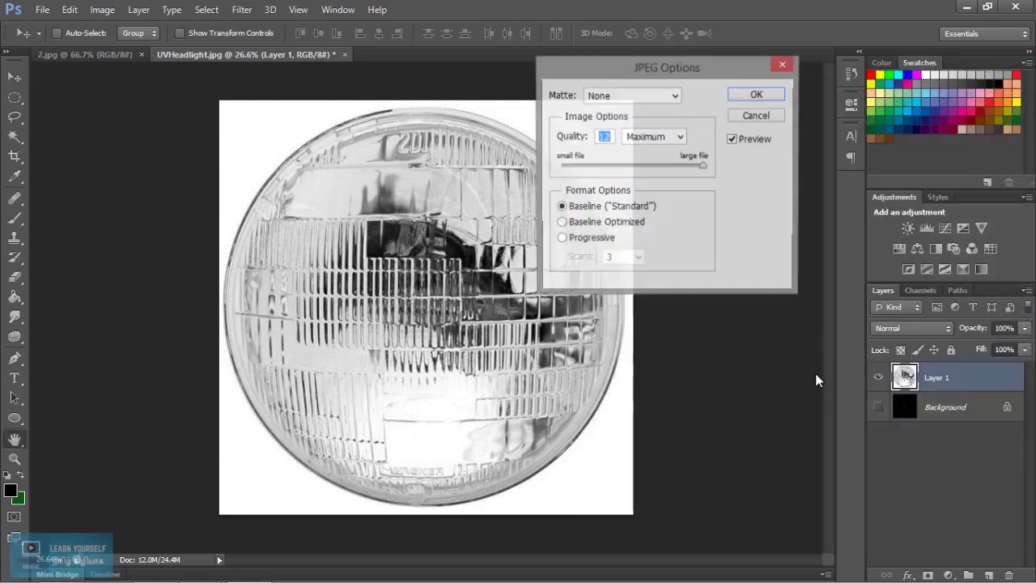
{"action": "left_click", "coordinate": [760, 96]}
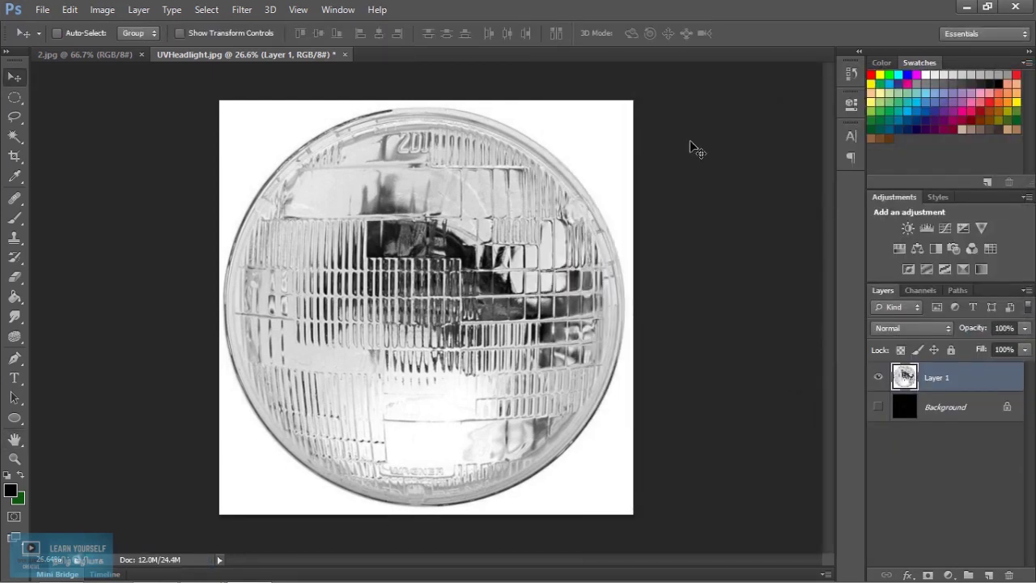
Switch to Maya, minimize the UV Texture Editor and select the other headlight's glass mesh.
{"action": "key", "text": "alt+Tab"}
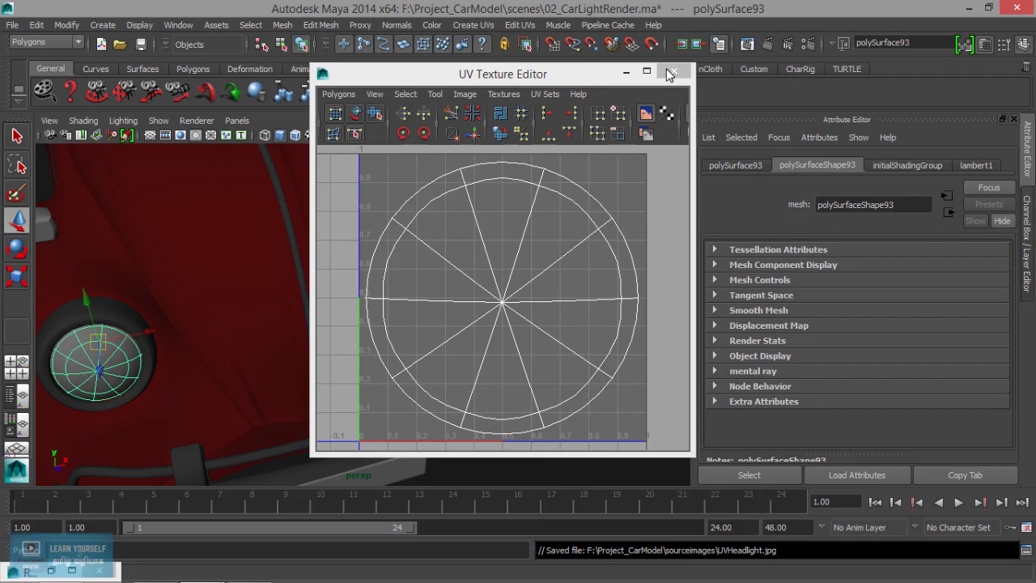
{"action": "left_click", "coordinate": [626, 71]}
{"action": "left_click_drag", "start_coordinate": [448, 349], "coordinate": [387, 360], "text": "alt"}
{"action": "left_click", "coordinate": [387, 360]}
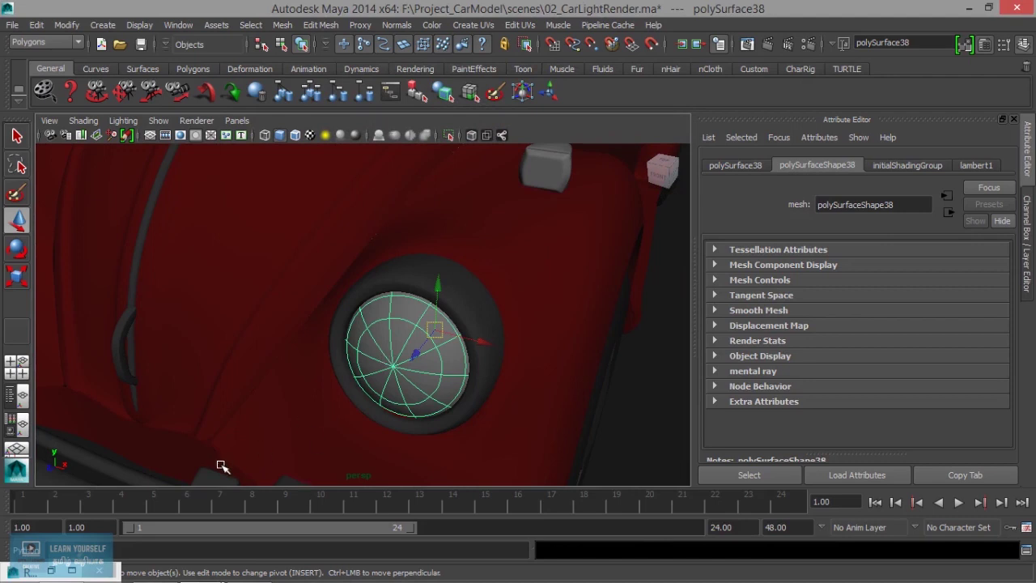
Create a mental ray mia_material_x_passes material in the Hypershade, hiding the node creation list to enlarge the work area.
{"action": "mouse_move", "coordinate": [209, 61]}
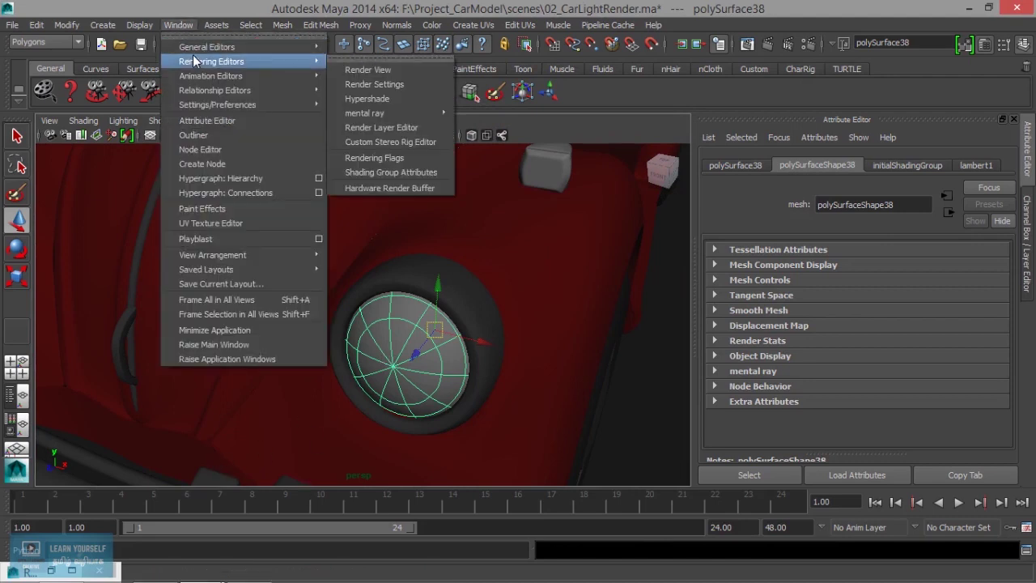
{"action": "left_click", "coordinate": [363, 103]}
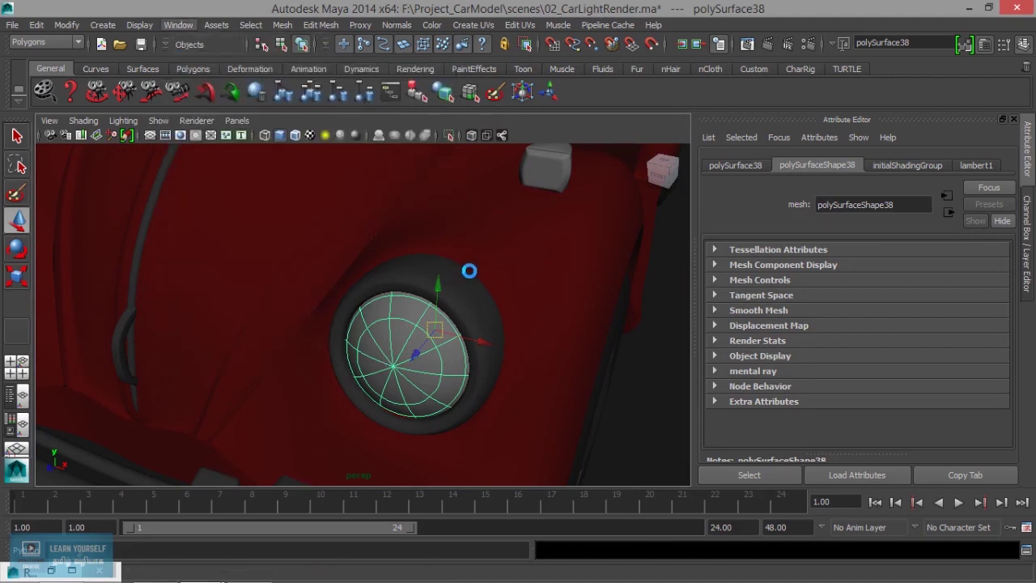
{"action": "left_click", "coordinate": [107, 120]}
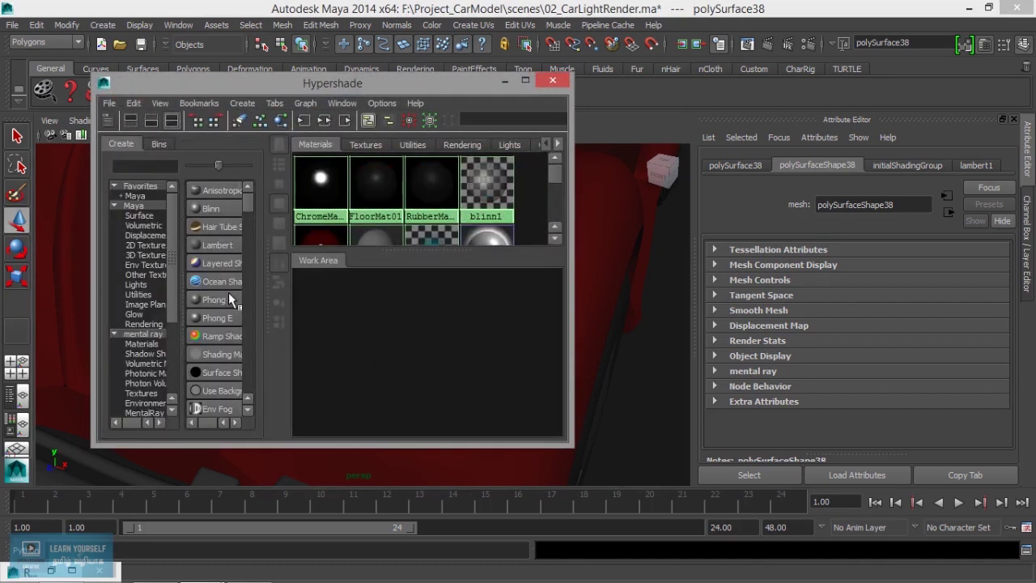
{"action": "left_click", "coordinate": [143, 344]}
{"action": "left_click_drag", "start_coordinate": [278, 284], "coordinate": [395, 277]}
{"action": "left_click", "coordinate": [295, 336]}
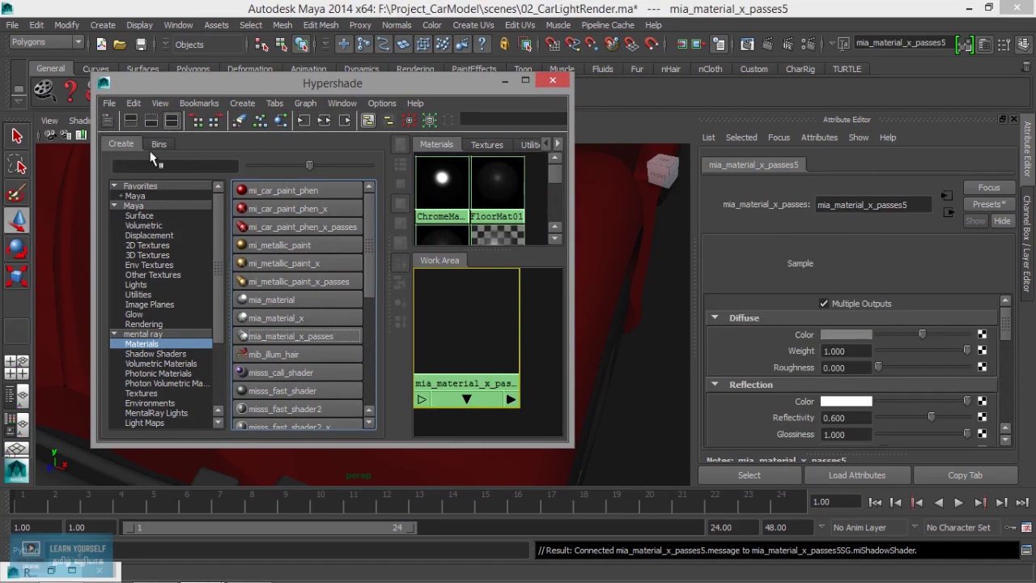
{"action": "left_click", "coordinate": [107, 120]}
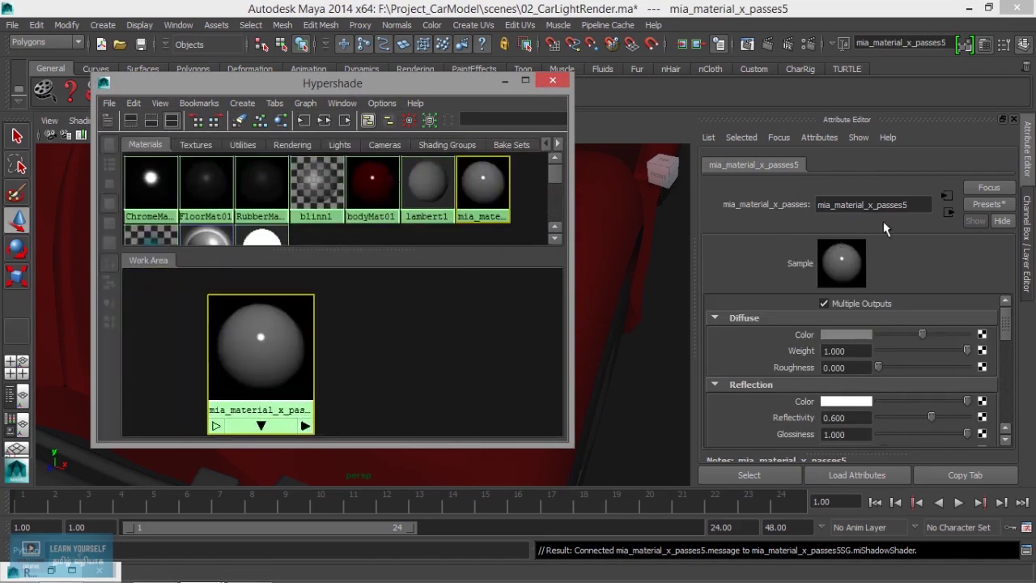
Rename the new mia_material_x_passes material as HeadLightMat01.
{"action": "left_click", "coordinate": [916, 204]}
{"action": "type", "text": "HeadLightMat01"}
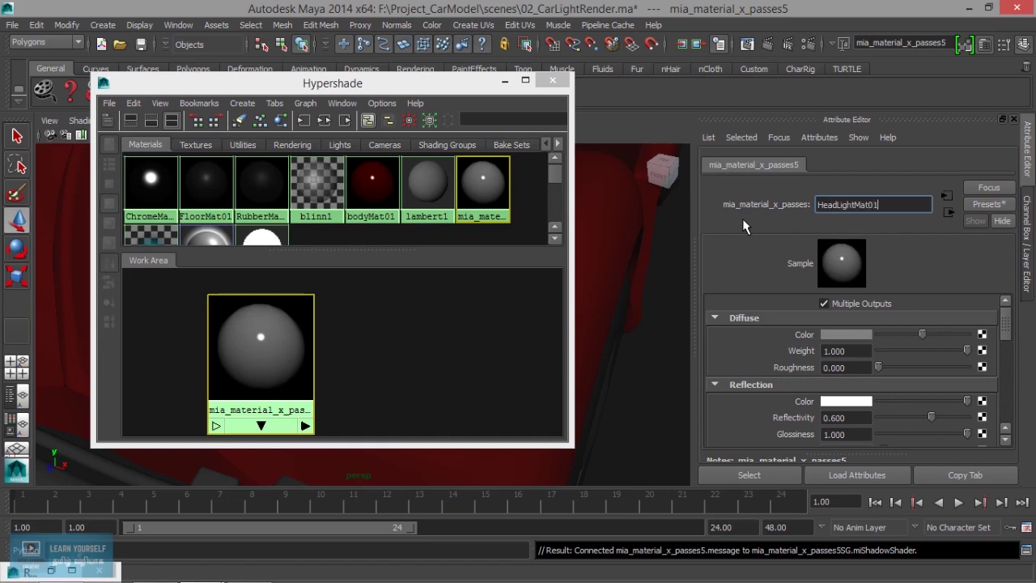
{"action": "key", "text": "Return"}
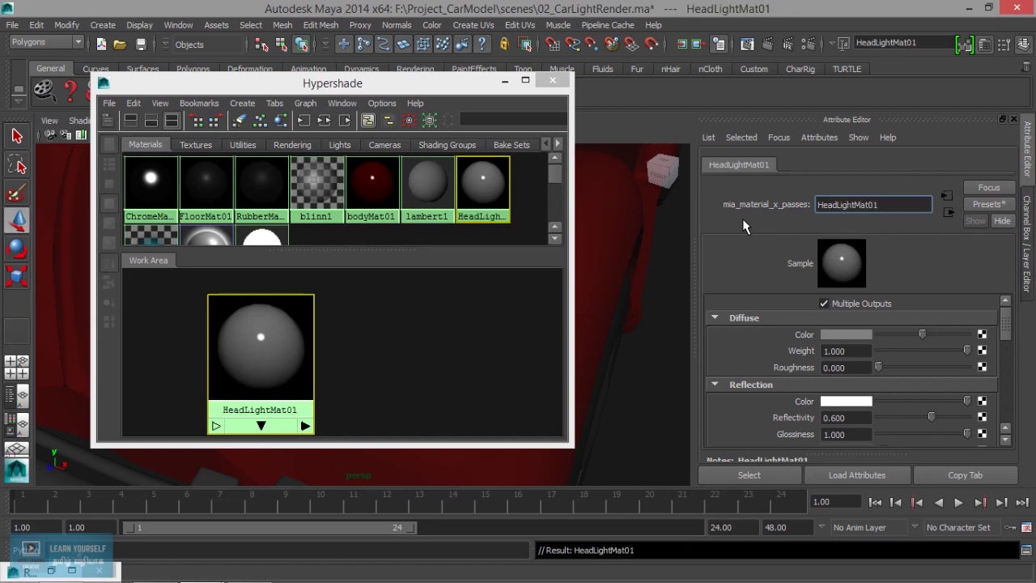
Connect a file texture to HeadLightMat01's diffuse color and set the texture's filter type to Off.
{"action": "left_click", "coordinate": [982, 334]}
{"action": "left_click", "coordinate": [454, 177]}
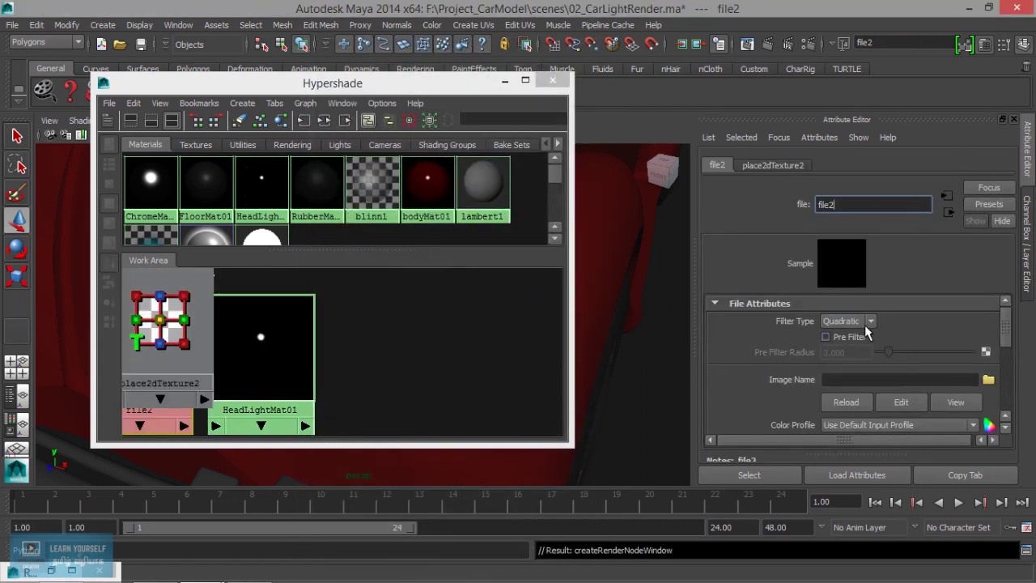
{"action": "left_click", "coordinate": [841, 323]}
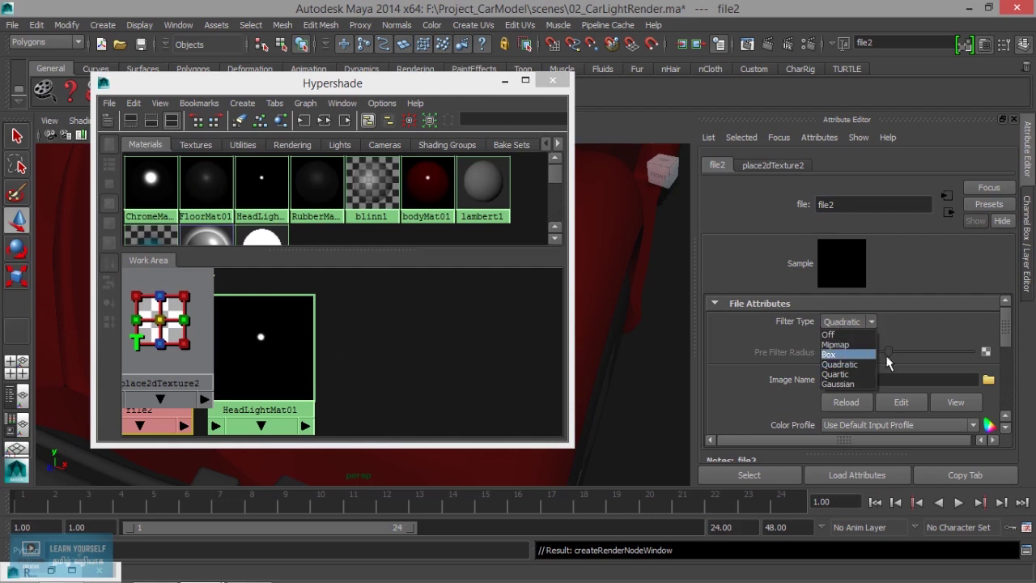
{"action": "left_click", "coordinate": [845, 335]}
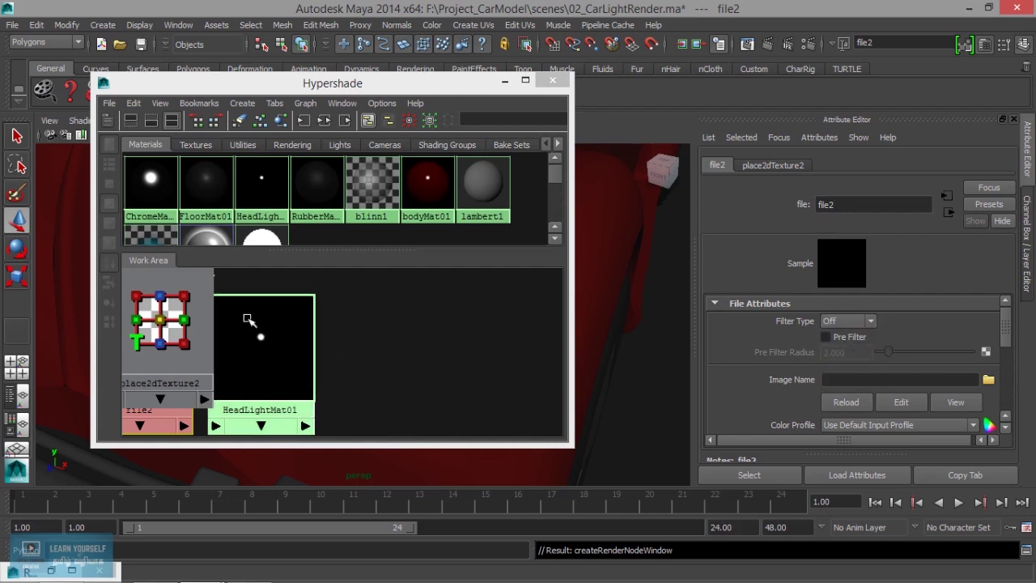
Load UVHeadlight_Texture.jpg from sourceimages as the file texture's image.
{"action": "left_click", "coordinate": [989, 380]}
{"action": "left_click_drag", "start_coordinate": [504, 148], "coordinate": [500, 263]}
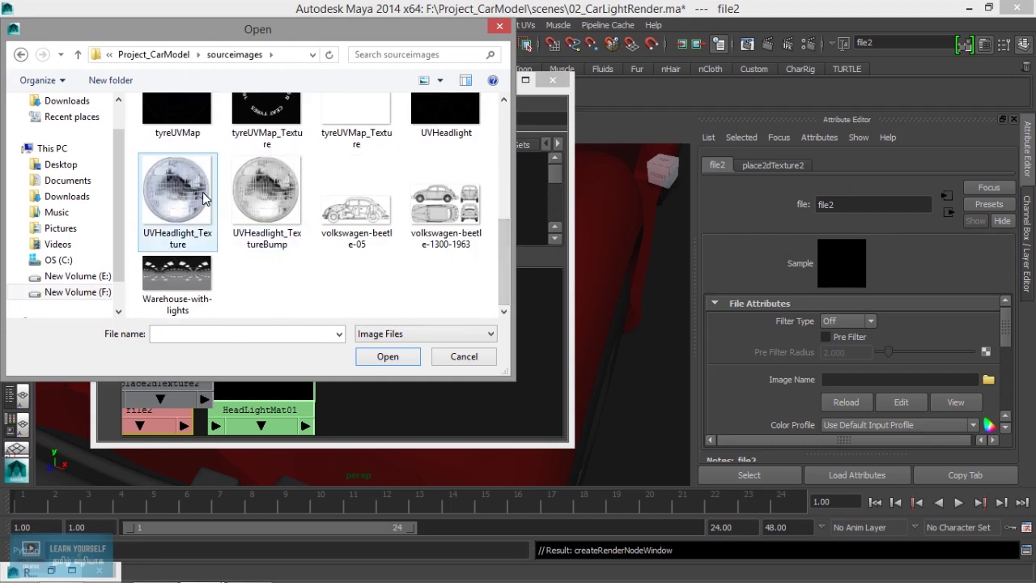
{"action": "left_click", "coordinate": [185, 201]}
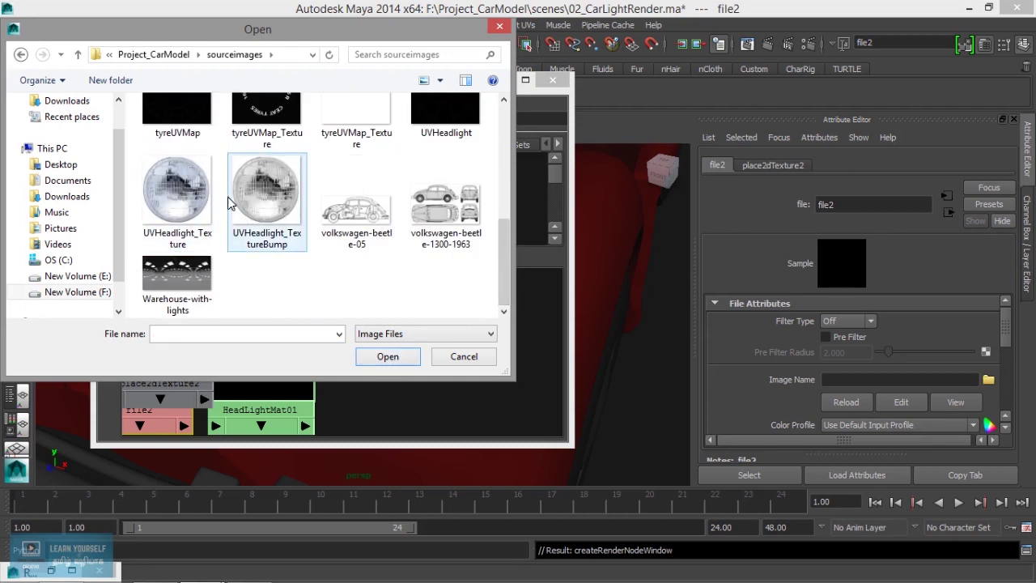
{"action": "left_click", "coordinate": [175, 201]}
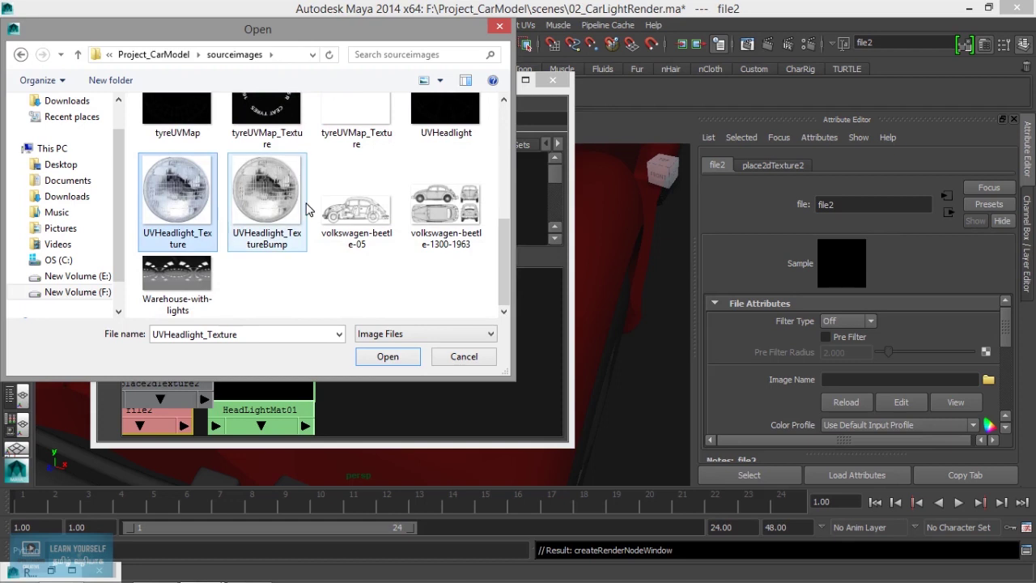
{"action": "left_click", "coordinate": [388, 357]}
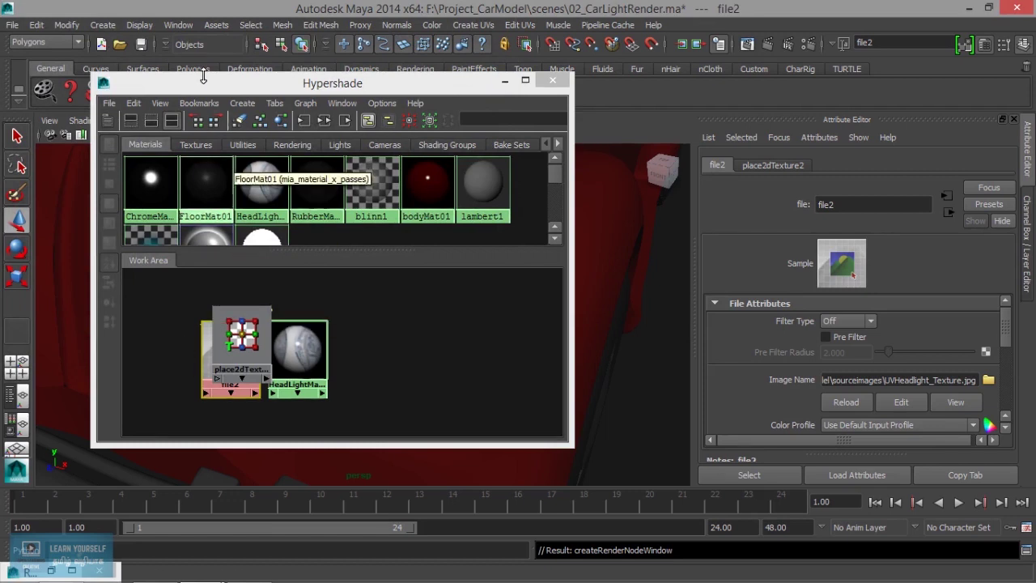
Move the Hypershade clear of the headlight and assign HeadLightMat01 to the glass mesh polySurface38.
{"action": "left_click", "coordinate": [177, 25]}
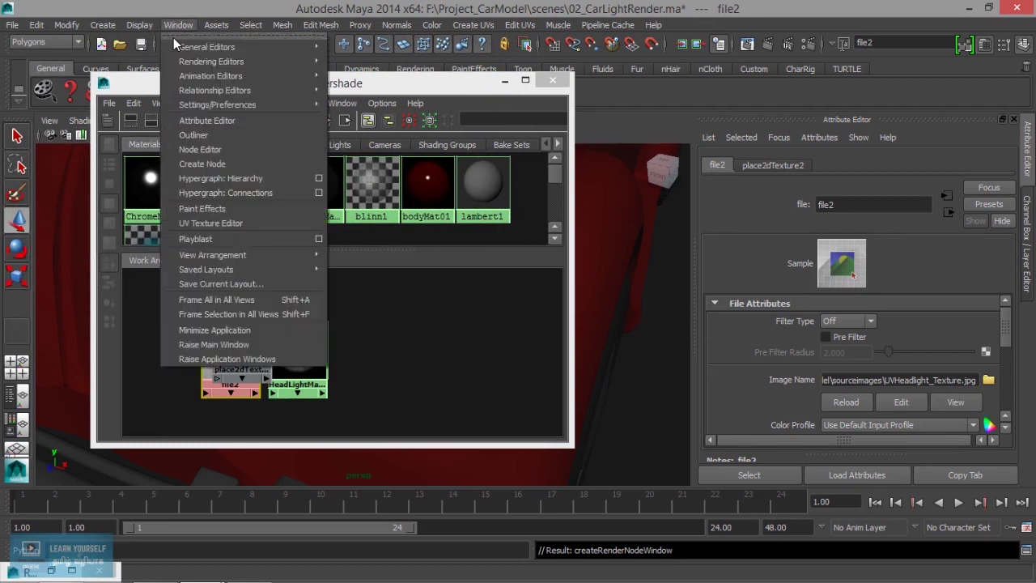
{"action": "left_click", "coordinate": [411, 89]}
{"action": "left_click_drag", "start_coordinate": [411, 89], "coordinate": [774, 89]}
{"action": "left_click_drag", "start_coordinate": [289, 447], "coordinate": [261, 351], "text": "alt"}
{"action": "left_click", "coordinate": [261, 352]}
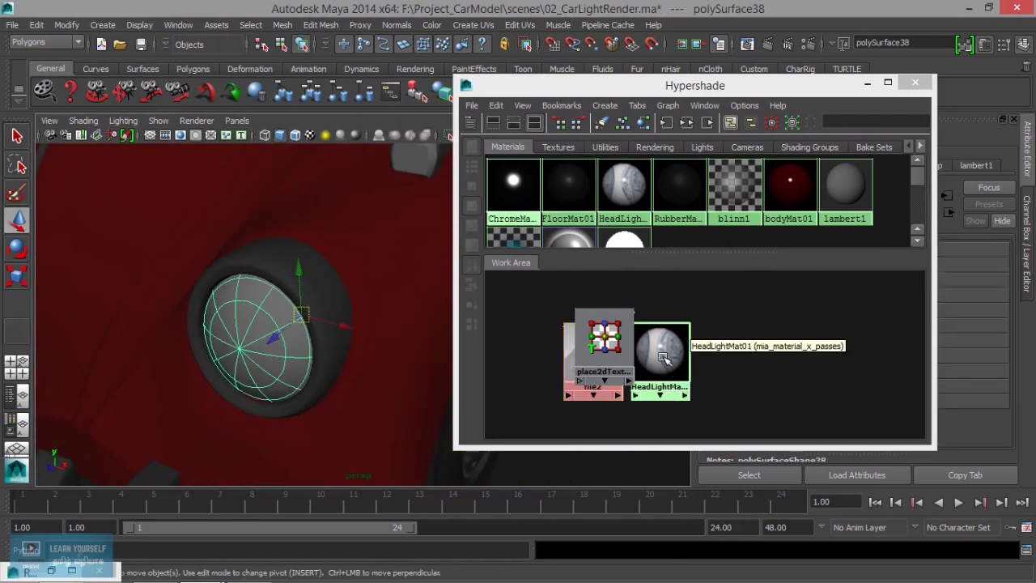
{"action": "right_click_drag", "start_coordinate": [664, 366], "coordinate": [666, 325]}
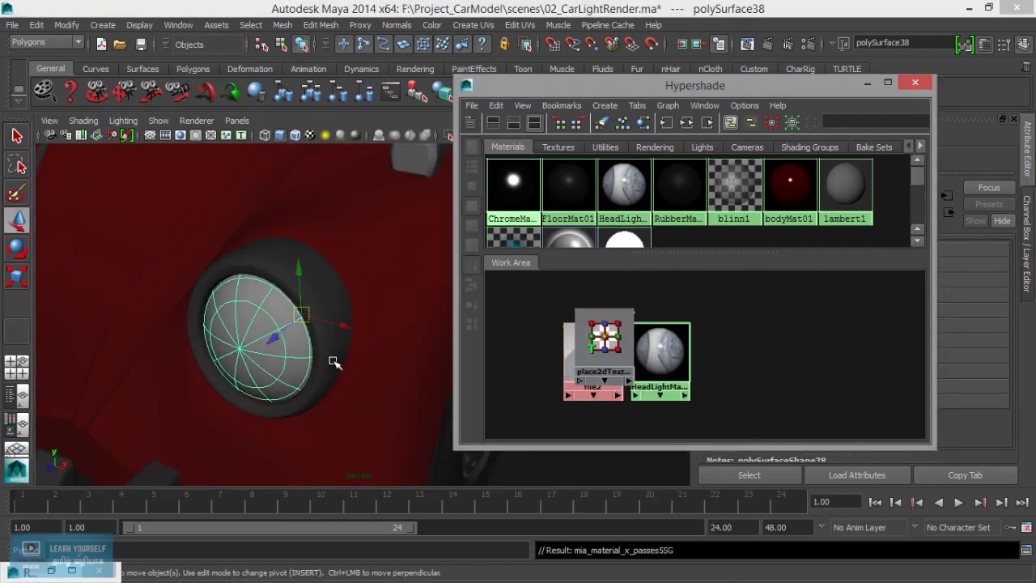
Select the opposite headlight's glass mesh, polySurface93, and assign HeadLightMat01 to it.
{"action": "scroll", "coordinate": [334, 361], "scroll_direction": "down", "scroll_amount": 5}
{"action": "left_click_drag", "start_coordinate": [334, 362], "coordinate": [232, 382], "text": "alt"}
{"action": "scroll", "coordinate": [232, 381], "scroll_direction": "up", "scroll_amount": 5}
{"action": "left_click", "coordinate": [205, 394]}
{"action": "right_click_drag", "start_coordinate": [660, 348], "coordinate": [581, 383]}
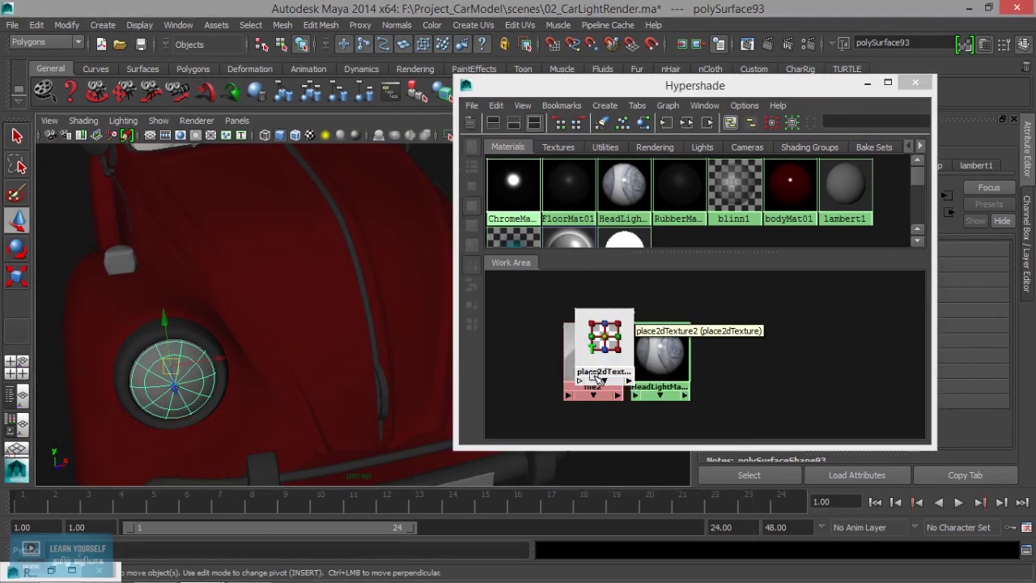
{"action": "right_click_drag", "start_coordinate": [659, 349], "coordinate": [648, 320]}
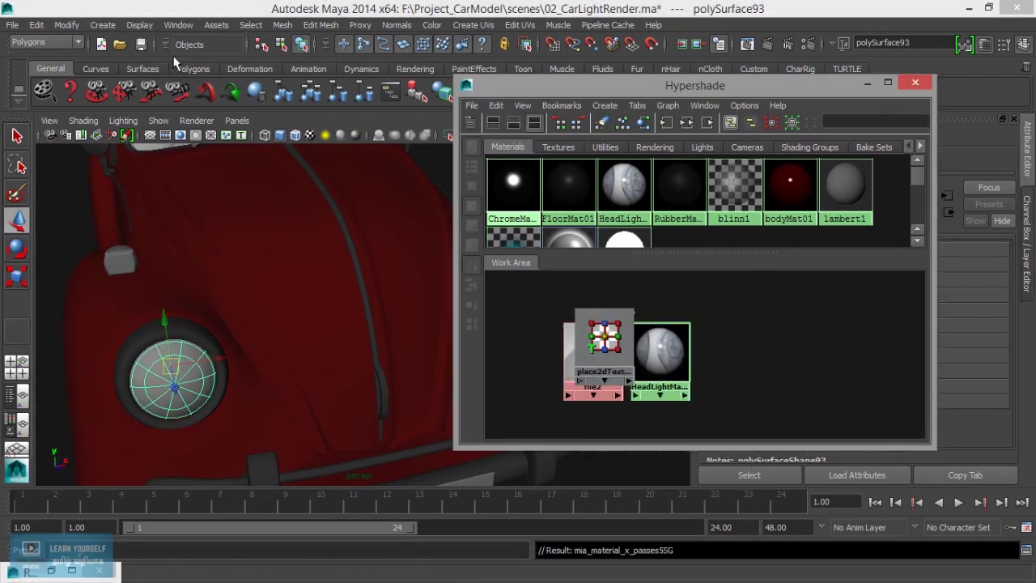
Check the headlight glass UVs against the texture in the UV Texture Editor, then close the editor.
{"action": "left_click", "coordinate": [178, 25]}
{"action": "left_click", "coordinate": [212, 226]}
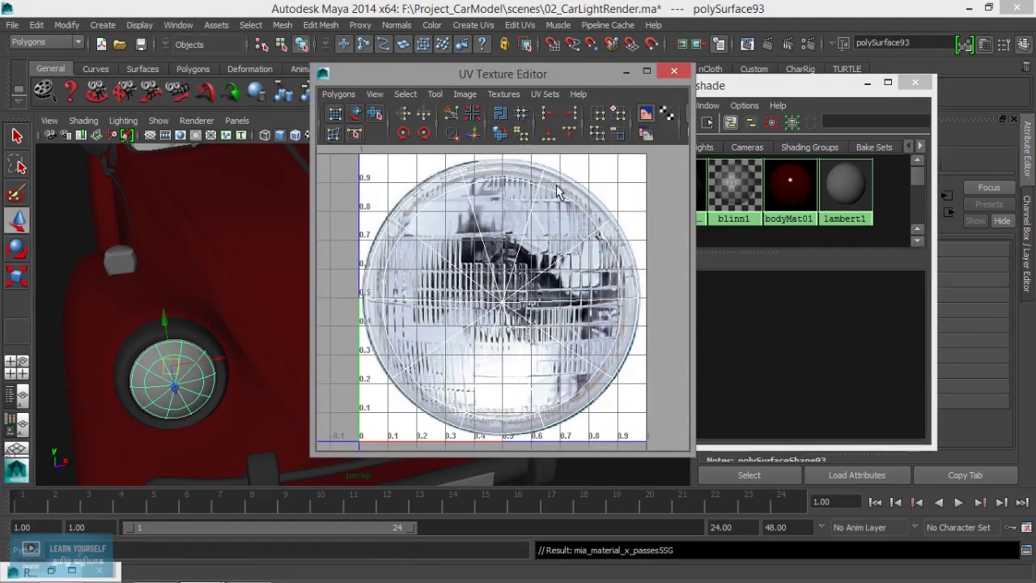
{"action": "left_click", "coordinate": [674, 71]}
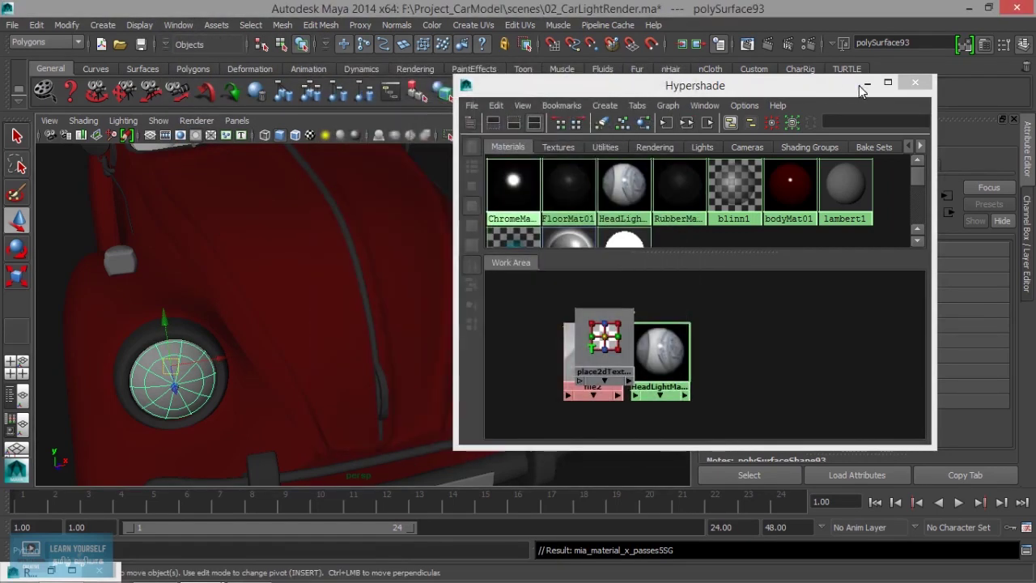
Graph the input and output connections of HeadLightMat01, then minimize the Hypershade.
{"action": "left_click_drag", "start_coordinate": [668, 340], "coordinate": [721, 322]}
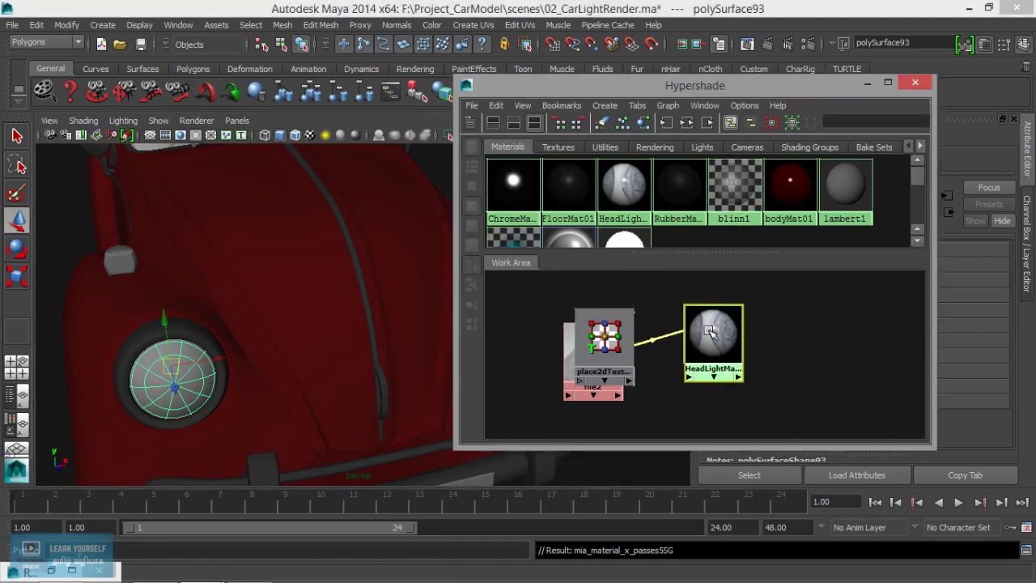
{"action": "left_click", "coordinate": [686, 122]}
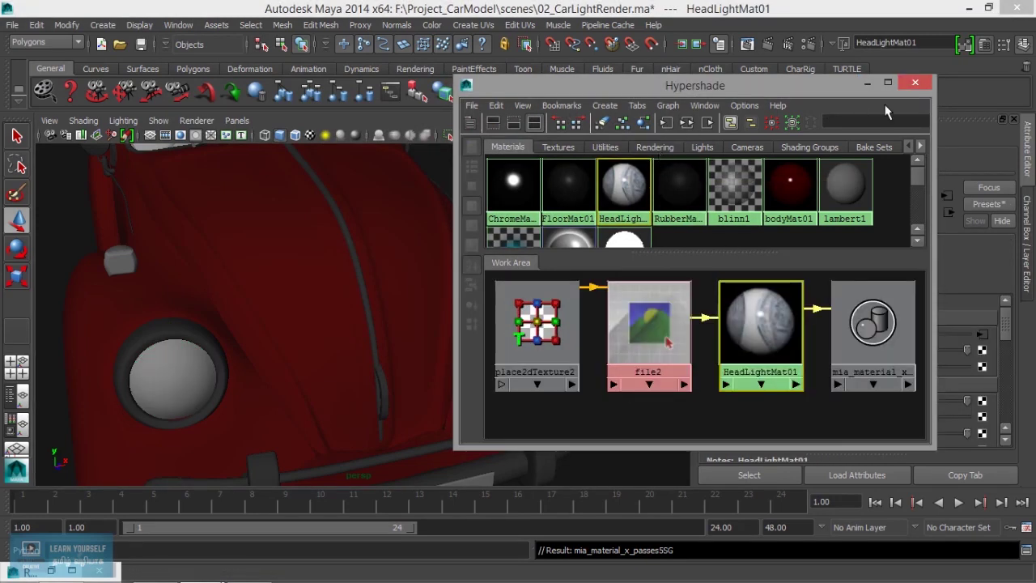
{"action": "left_click", "coordinate": [865, 84]}
Render a region around both headlights in the Render View, inspect the textured glass, and minimize the window.
{"action": "left_click", "coordinate": [51, 570]}
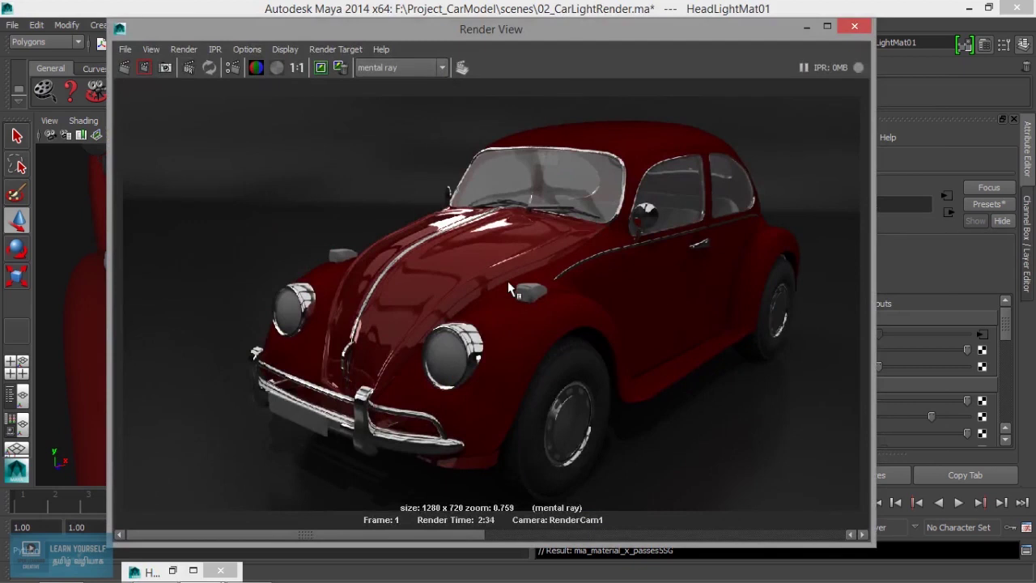
{"action": "left_click_drag", "start_coordinate": [229, 267], "coordinate": [501, 389]}
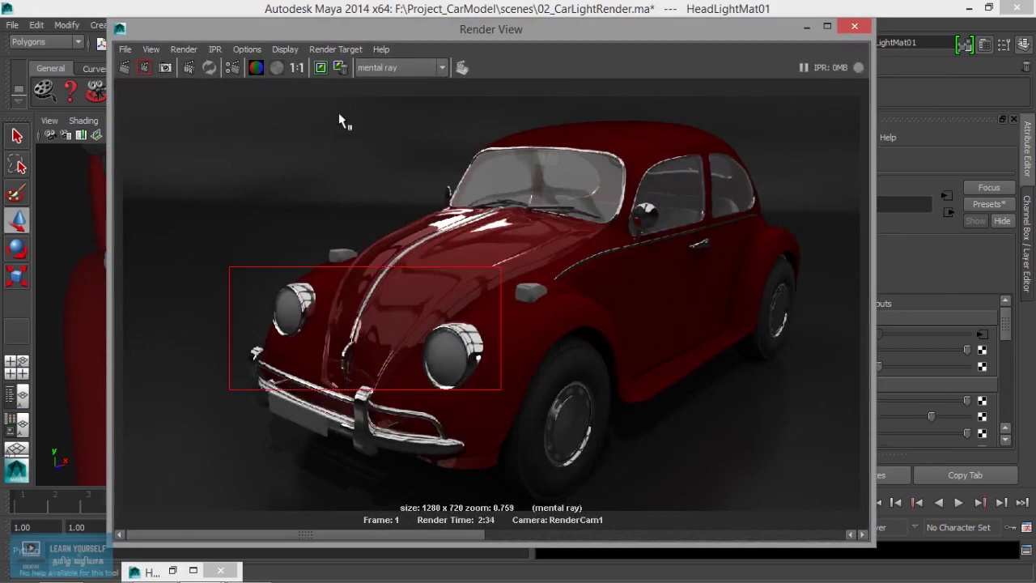
{"action": "left_click", "coordinate": [144, 65]}
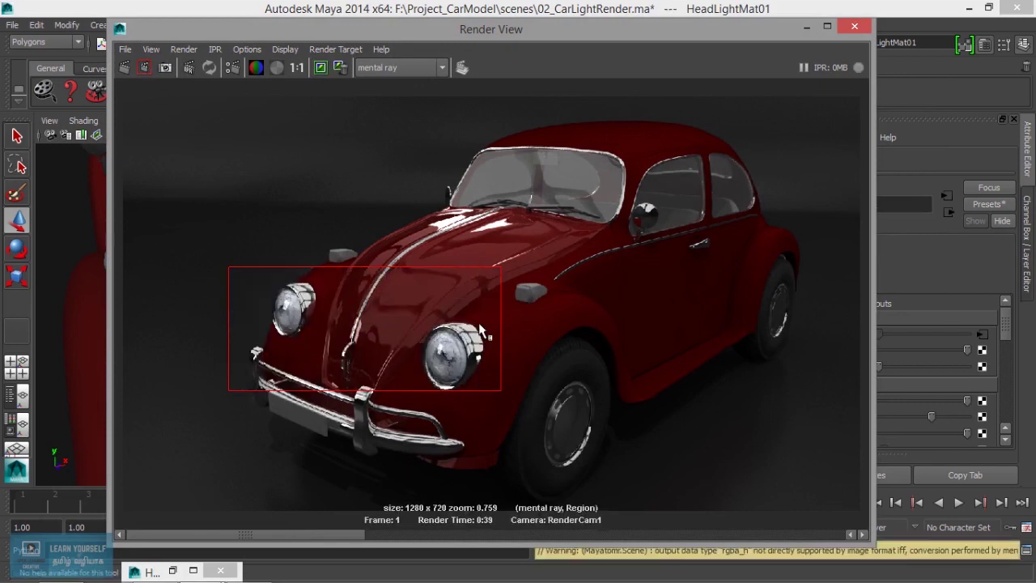
{"action": "scroll", "coordinate": [481, 332], "scroll_direction": "up", "scroll_amount": 5}
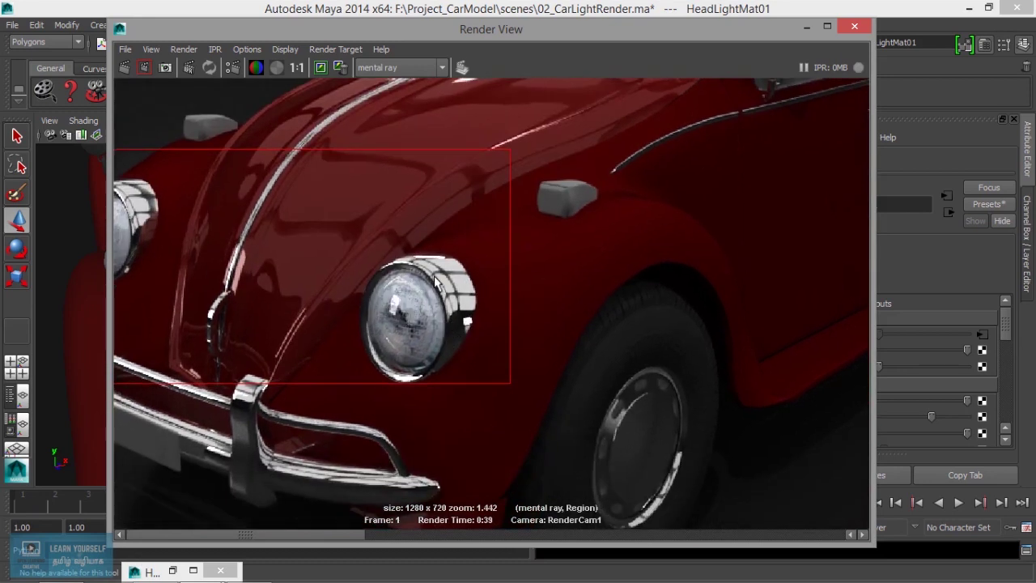
{"action": "left_click", "coordinate": [807, 27]}
Restore the Hypershade, move it clear of the Attribute Editor, and space out the placement and file2 nodes.
{"action": "left_click", "coordinate": [164, 574]}
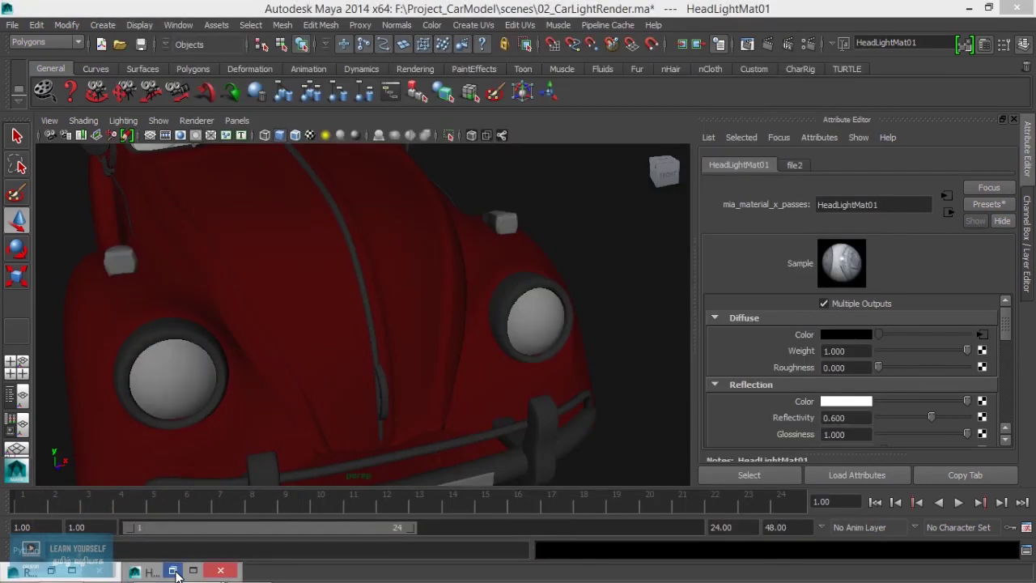
{"action": "left_click_drag", "start_coordinate": [799, 94], "coordinate": [430, 34]}
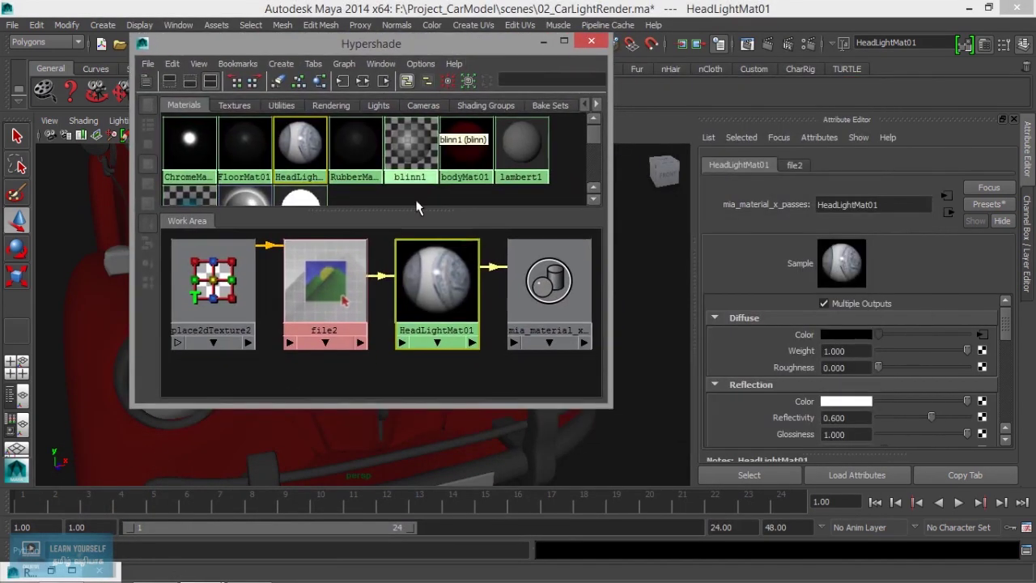
{"action": "scroll", "coordinate": [379, 314], "scroll_direction": "down", "scroll_amount": 2}
{"action": "left_click", "coordinate": [329, 310]}
{"action": "left_click_drag", "start_coordinate": [329, 310], "coordinate": [338, 317]}
{"action": "left_click_drag", "start_coordinate": [268, 306], "coordinate": [237, 308]}
{"action": "left_click_drag", "start_coordinate": [332, 312], "coordinate": [317, 306]}
{"action": "left_click", "coordinate": [172, 64]}
{"action": "key", "text": "ctrl+z"}
{"action": "key", "text": "ctrl+z"}
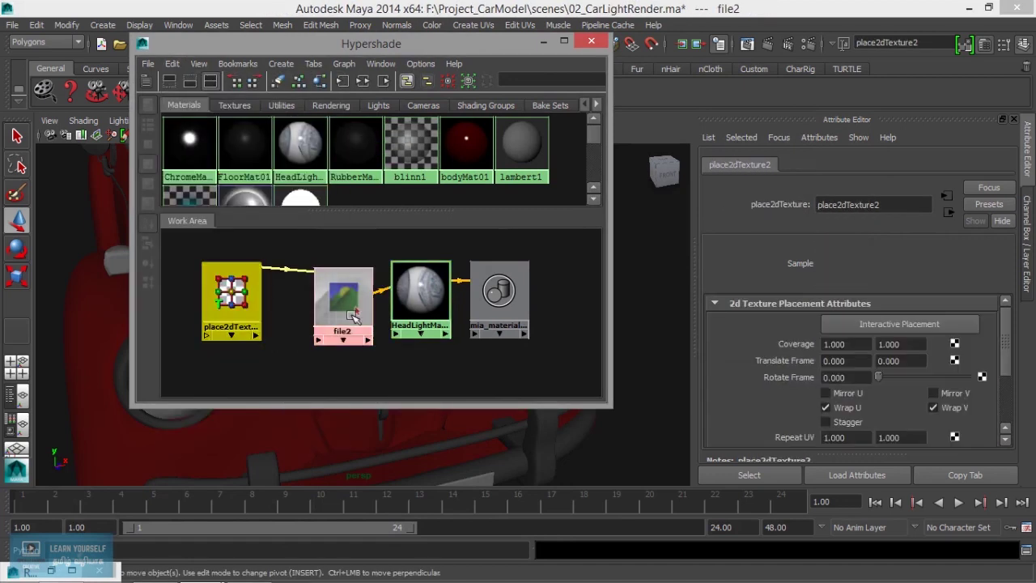
{"action": "key", "text": "shift+z"}
{"action": "key", "text": "shift+z"}
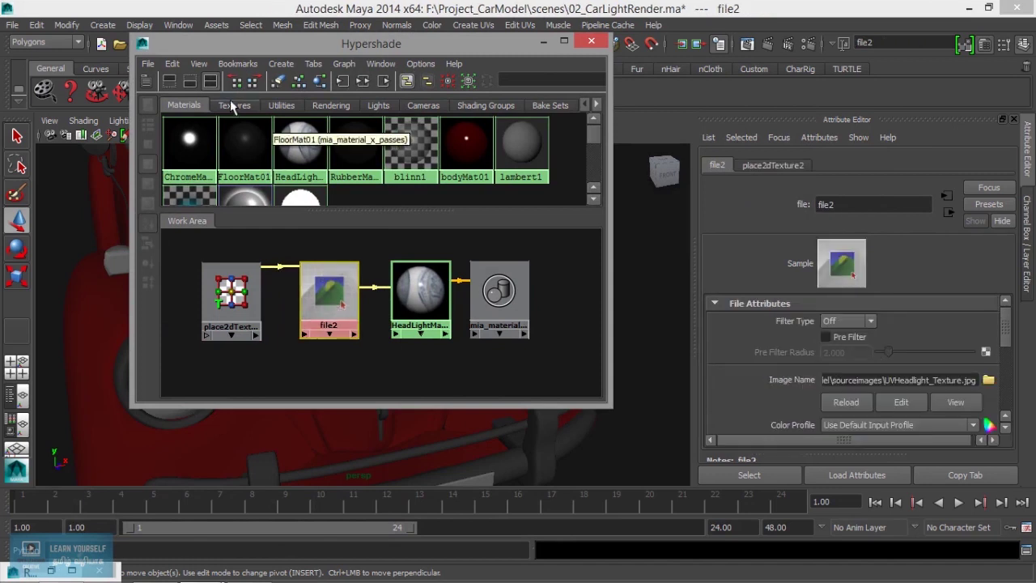
Duplicate the file2 texture node and place the copy below the original in the network.
{"action": "left_click", "coordinate": [171, 64]}
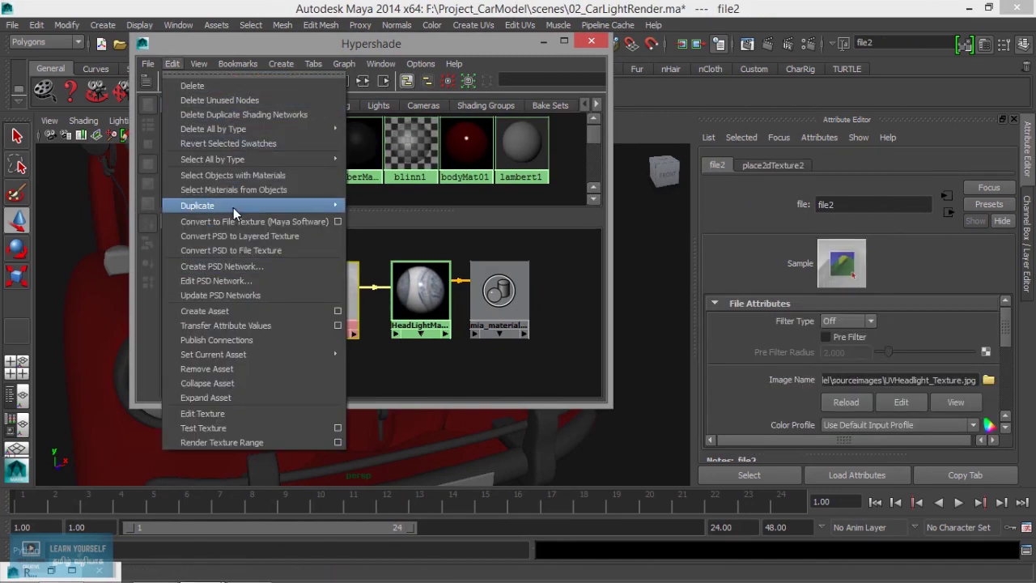
{"action": "mouse_move", "coordinate": [233, 207]}
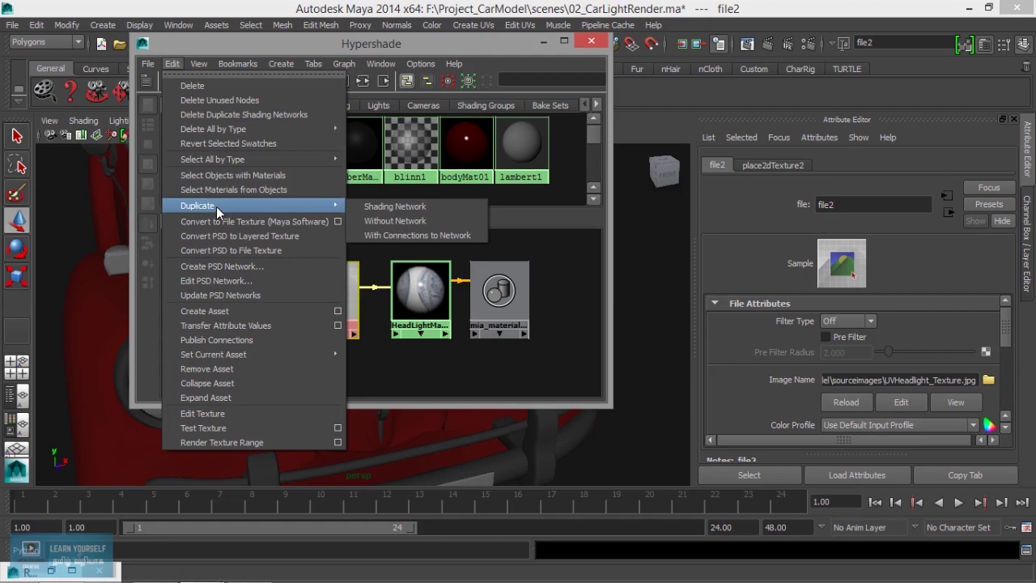
{"action": "left_click", "coordinate": [381, 364]}
{"action": "left_click", "coordinate": [329, 295]}
{"action": "key", "text": "ctrl+d"}
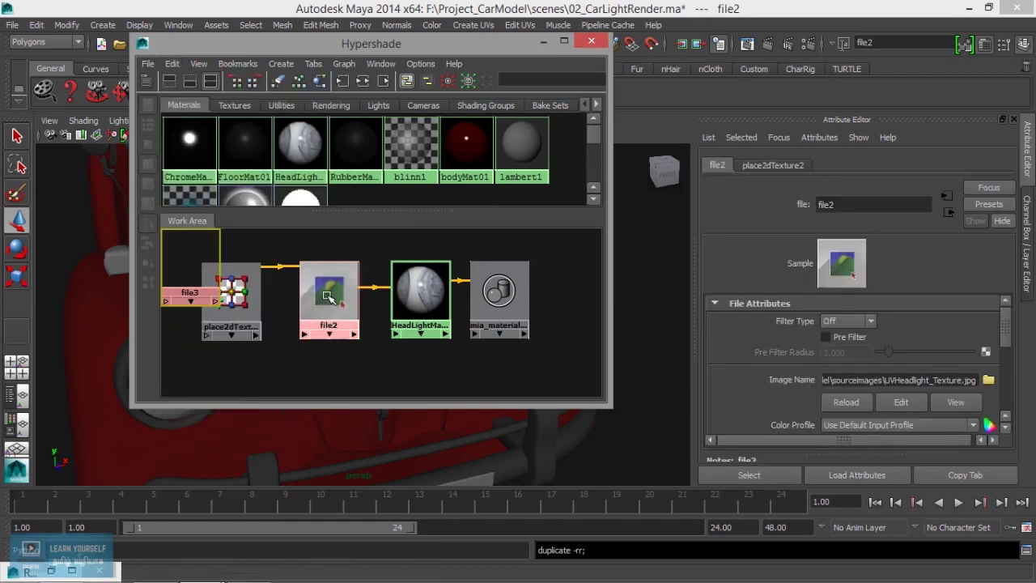
{"action": "left_click_drag", "start_coordinate": [218, 275], "coordinate": [223, 299]}
{"action": "left_click_drag", "start_coordinate": [326, 363], "coordinate": [320, 375]}
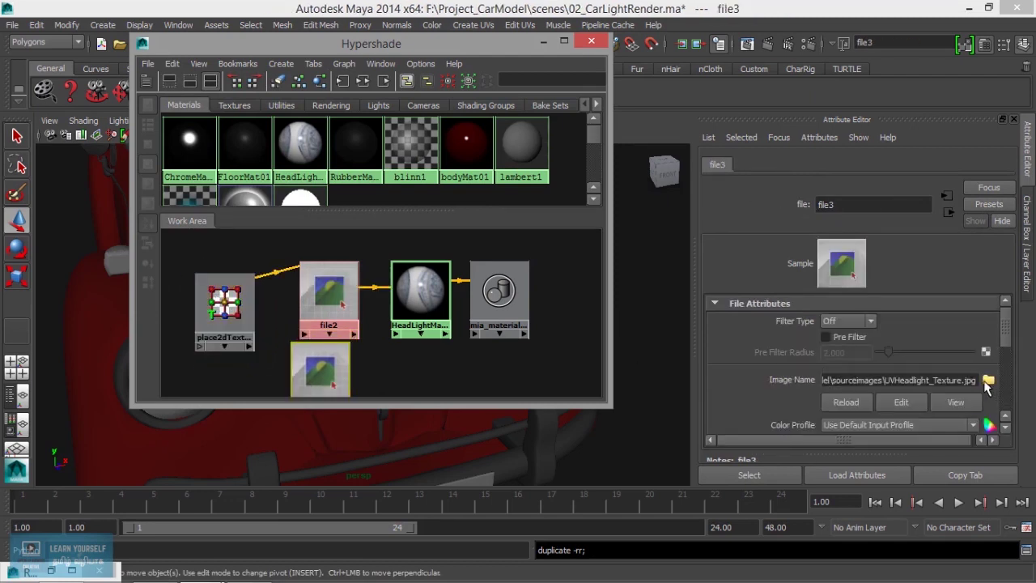
Load UVHeadlight_TextureBump from sourceimages as the duplicated file node's image.
{"action": "left_click", "coordinate": [988, 381]}
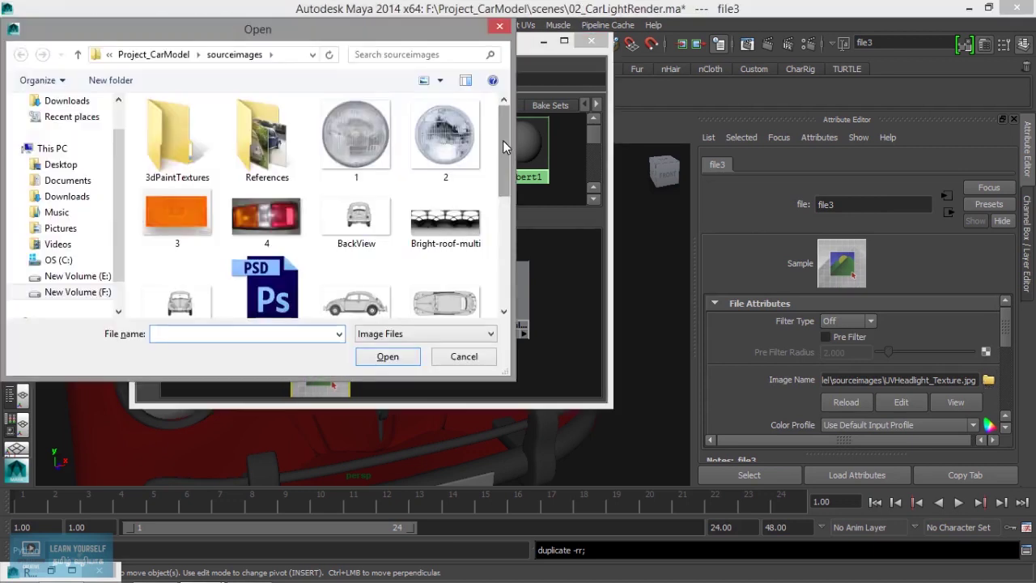
{"action": "scroll", "coordinate": [506, 144], "scroll_direction": "down", "scroll_amount": 5}
{"action": "left_click", "coordinate": [287, 219]}
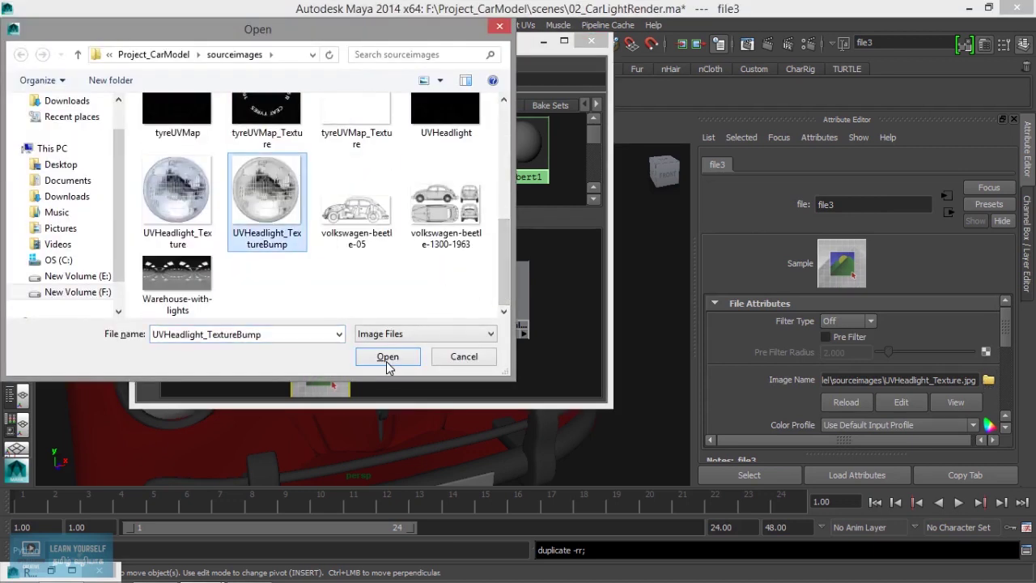
{"action": "left_click", "coordinate": [388, 357]}
{"action": "left_click", "coordinate": [388, 356]}
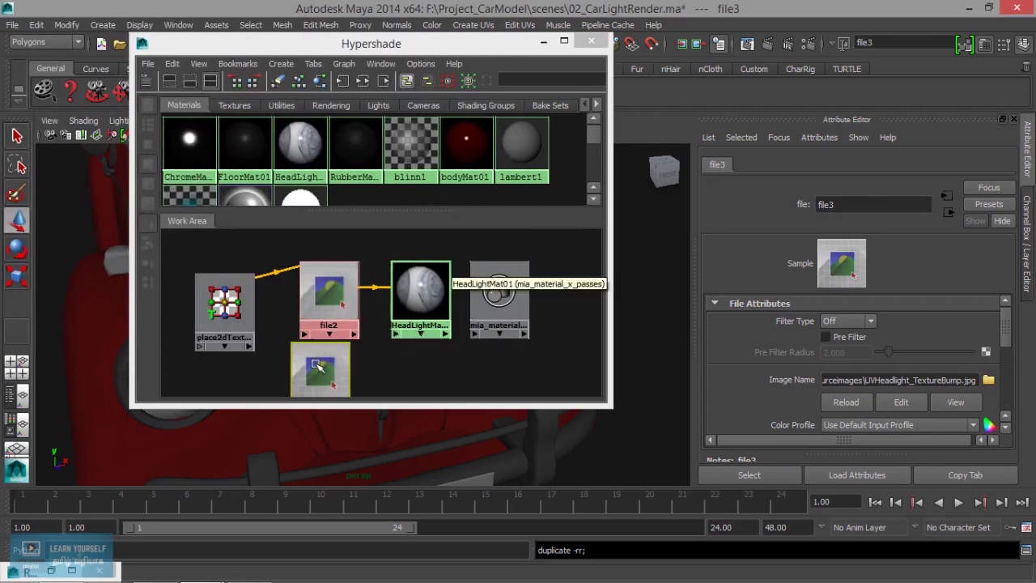
Connect place2dTexture2 to file3 with the default connection and move the placement node up, away from both file nodes.
{"action": "middle_click_drag", "start_coordinate": [229, 314], "coordinate": [310, 380]}
{"action": "left_click", "coordinate": [340, 400]}
{"action": "mouse_move", "coordinate": [310, 320]}
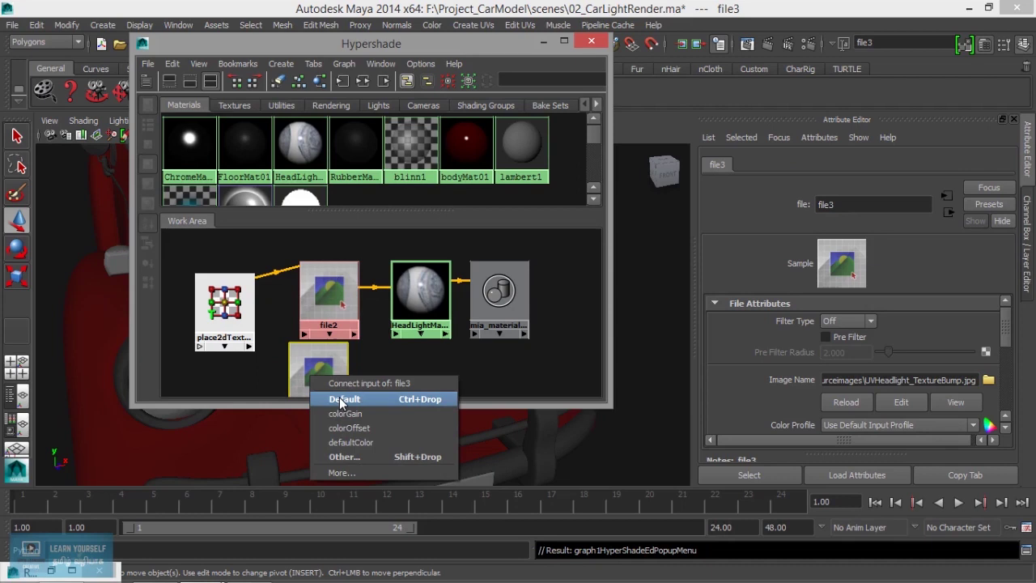
{"action": "left_click", "coordinate": [338, 398]}
{"action": "mouse_move", "coordinate": [309, 325]}
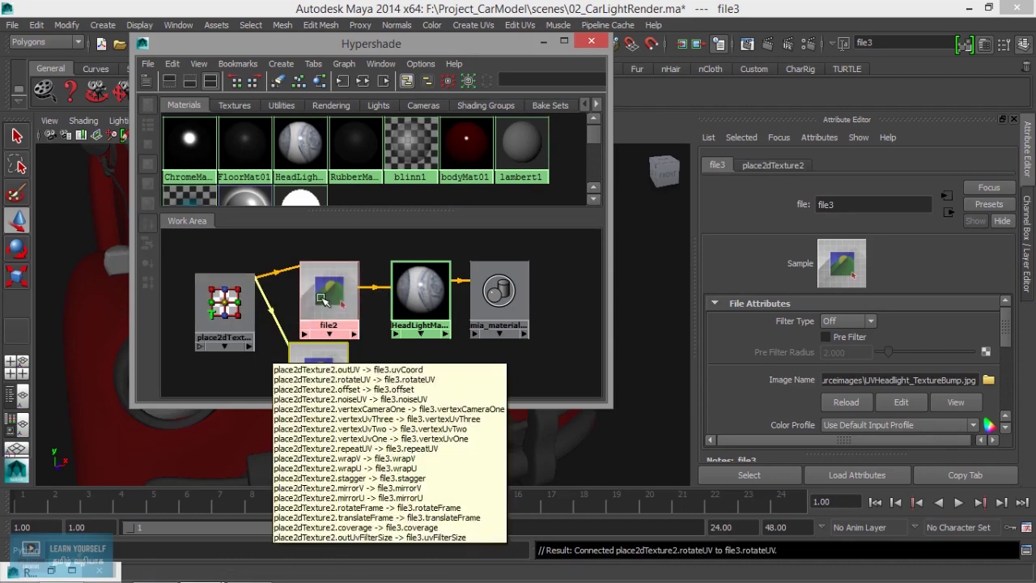
{"action": "left_click_drag", "start_coordinate": [224, 303], "coordinate": [208, 267]}
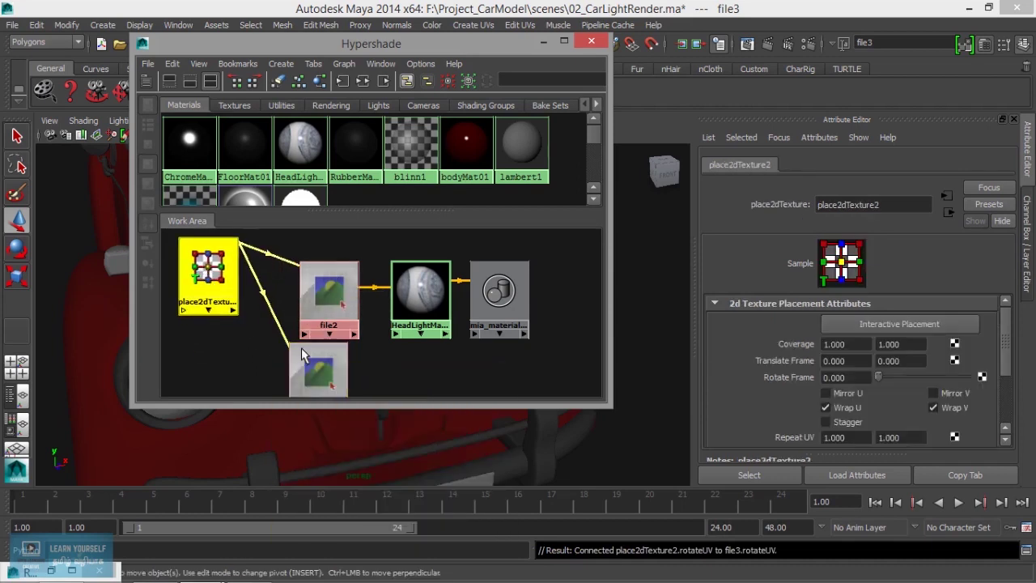
Connect file3 to the standard_bump input of HeadLightMat01.
{"action": "left_click", "coordinate": [336, 378]}
{"action": "middle_click_drag", "start_coordinate": [336, 379], "coordinate": [428, 288]}
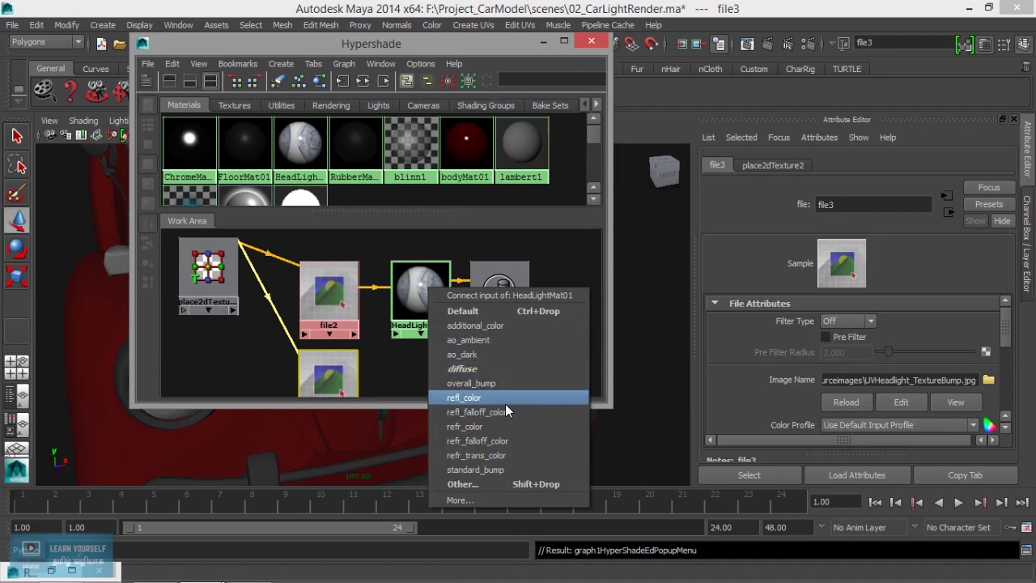
{"action": "left_click", "coordinate": [475, 470]}
{"action": "left_click_drag", "start_coordinate": [391, 314], "coordinate": [475, 412]}
Set the bump node's Bump Depth to 0.2.
{"action": "left_click", "coordinate": [846, 337]}
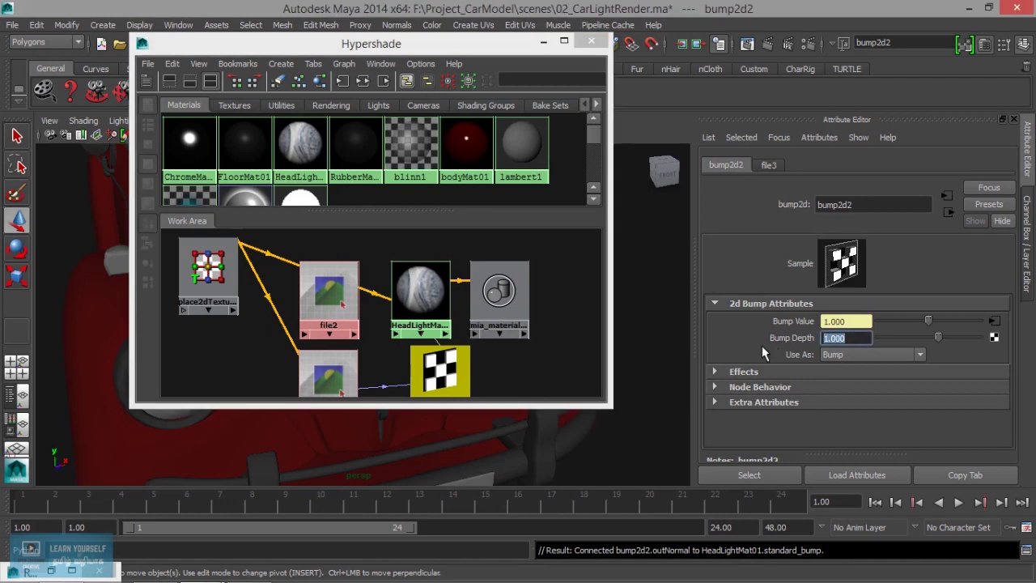
{"action": "type", "text": "0.2"}
{"action": "key", "text": "Return"}
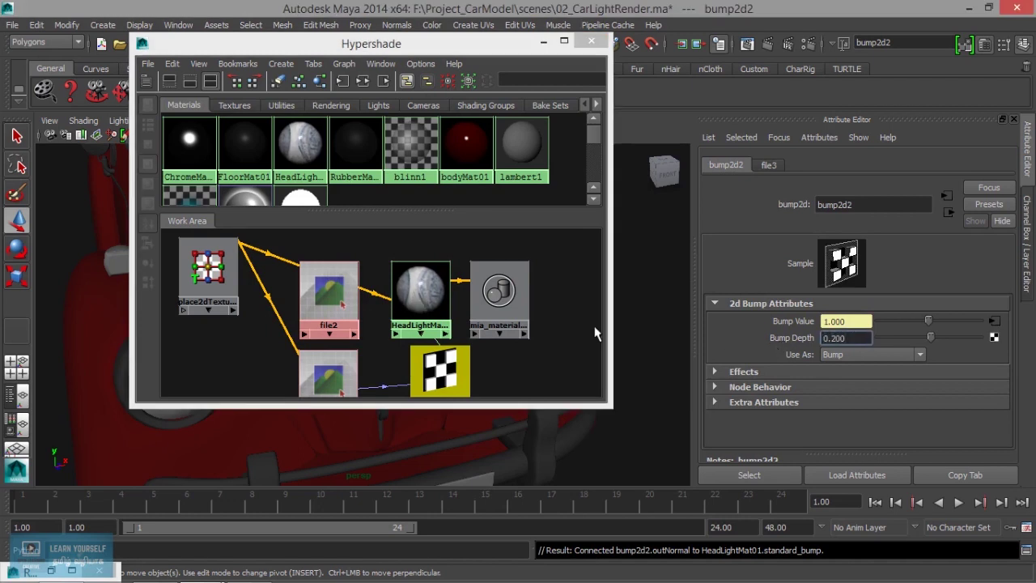
Spread out the HeadLightMat01, shading group and bump nodes, and check the image assigned to each file node.
{"action": "left_click_drag", "start_coordinate": [409, 299], "coordinate": [408, 276]}
{"action": "left_click_drag", "start_coordinate": [511, 297], "coordinate": [542, 287]}
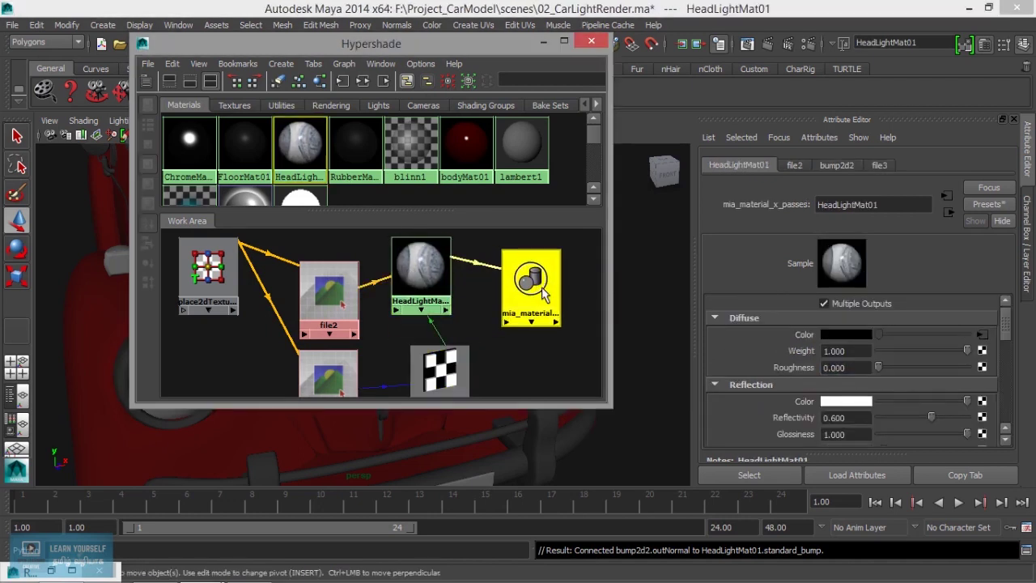
{"action": "left_click_drag", "start_coordinate": [439, 372], "coordinate": [410, 373]}
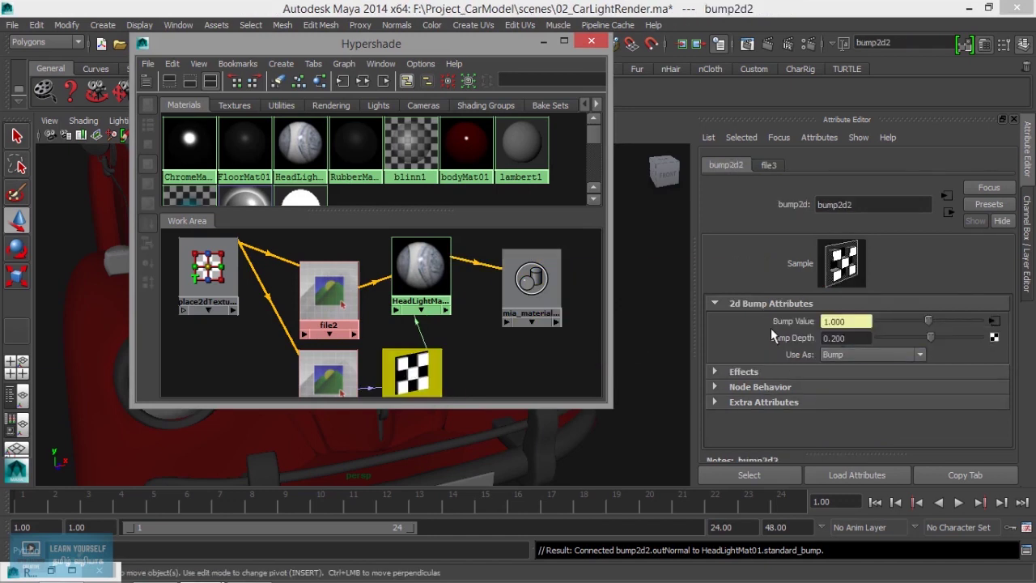
{"action": "left_click_drag", "start_coordinate": [421, 267], "coordinate": [439, 273]}
{"action": "left_click", "coordinate": [336, 375]}
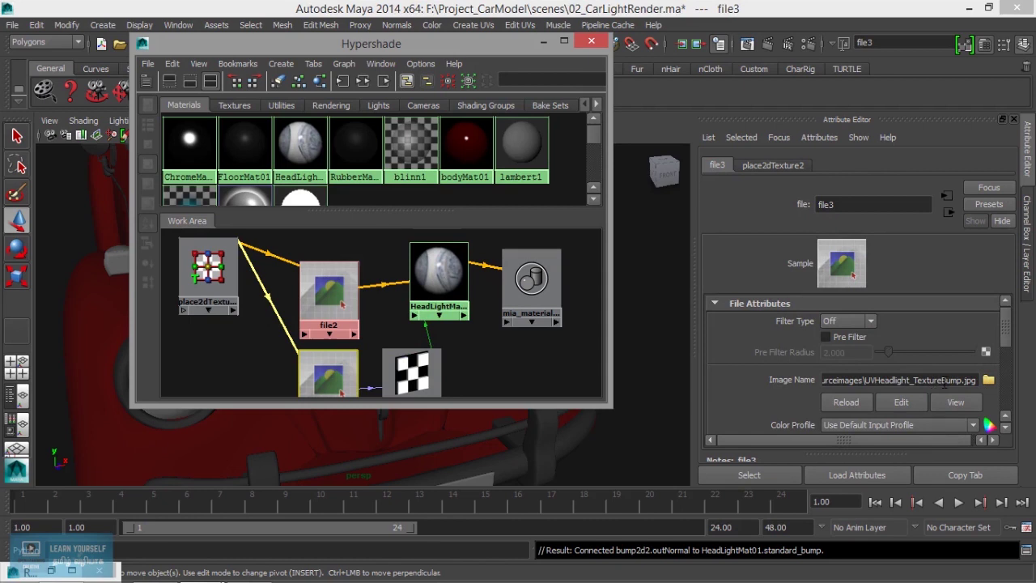
{"action": "left_click", "coordinate": [328, 293]}
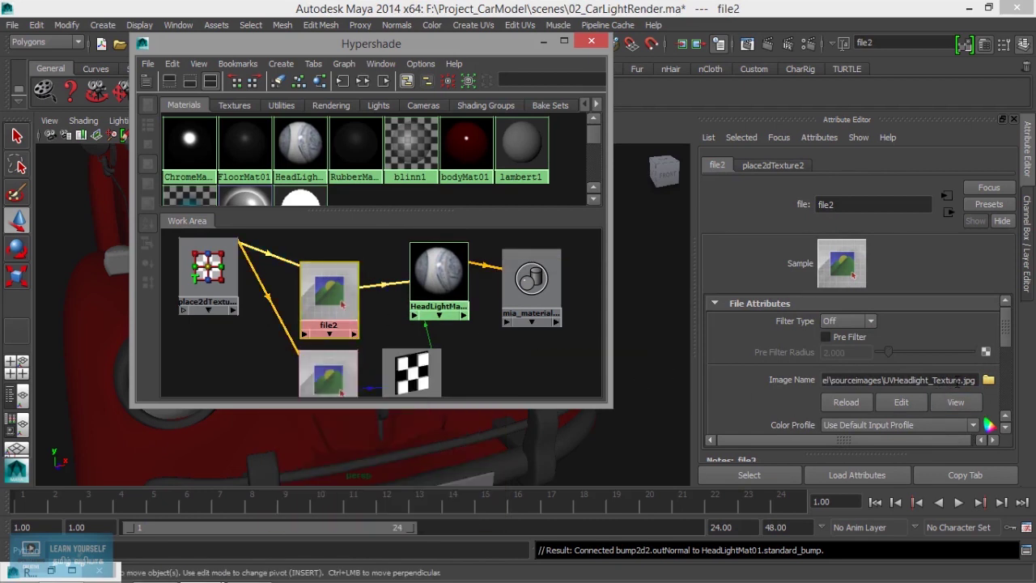
Keep the current image in the Render View and re-render the headlight region with the bump map applied.
{"action": "left_click", "coordinate": [759, 45]}
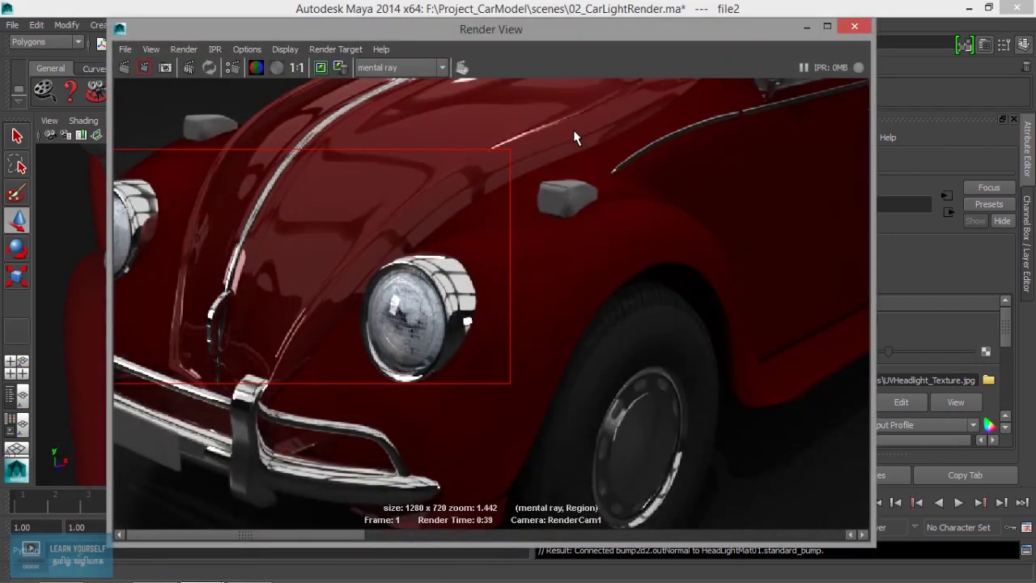
{"action": "left_click", "coordinate": [322, 68]}
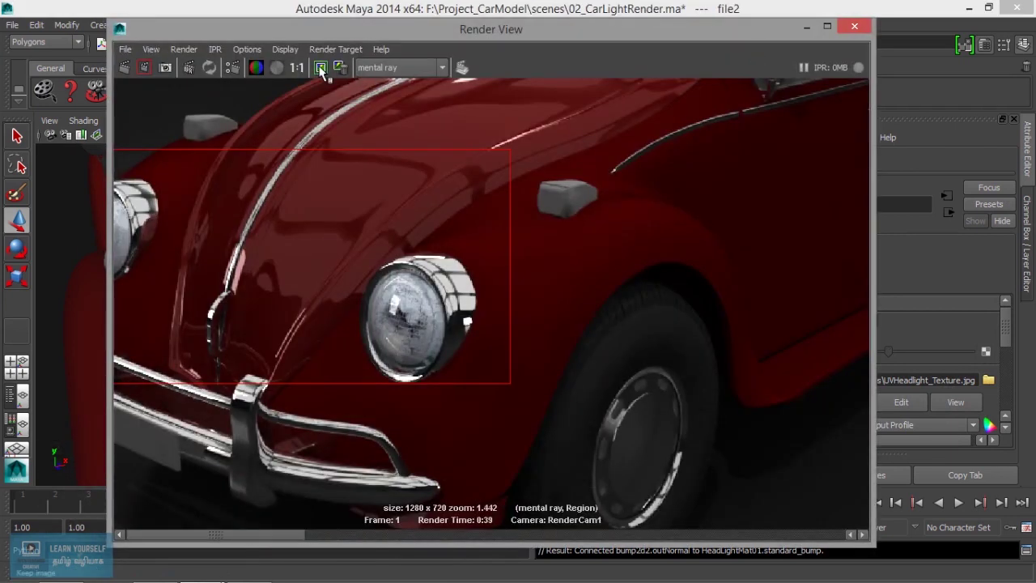
{"action": "left_click", "coordinate": [141, 67]}
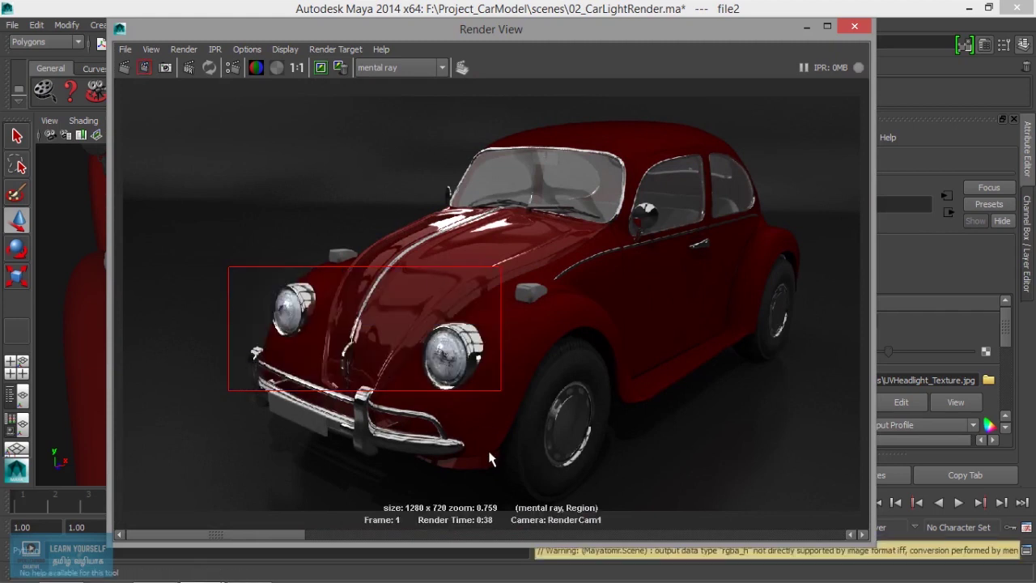
Examine the new render, comparing the bump-mapped headlight glass up close and on the whole car.
{"action": "scroll", "coordinate": [485, 453], "scroll_direction": "up", "scroll_amount": 8}
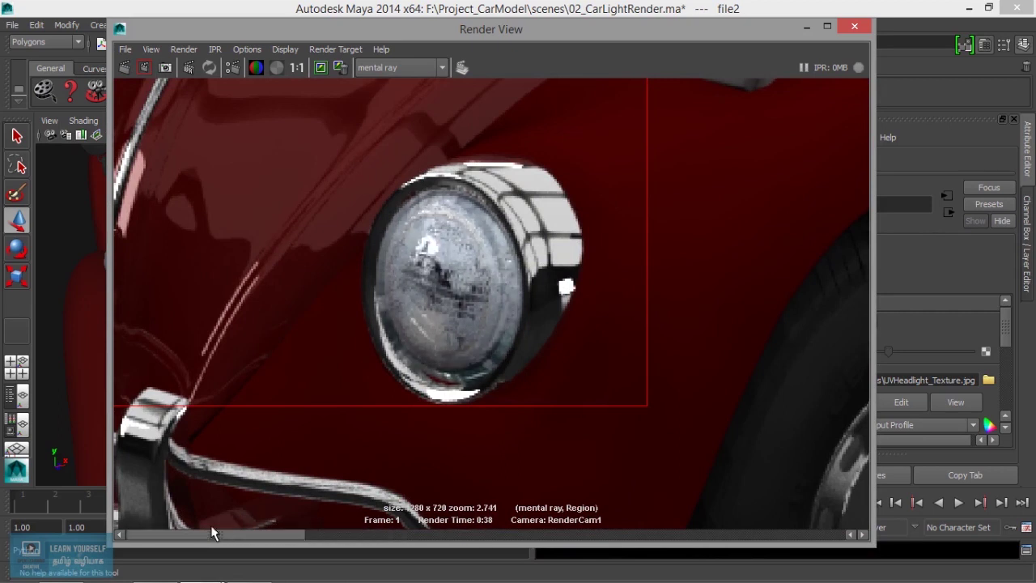
{"action": "scroll", "coordinate": [474, 412], "scroll_direction": "down", "scroll_amount": 8}
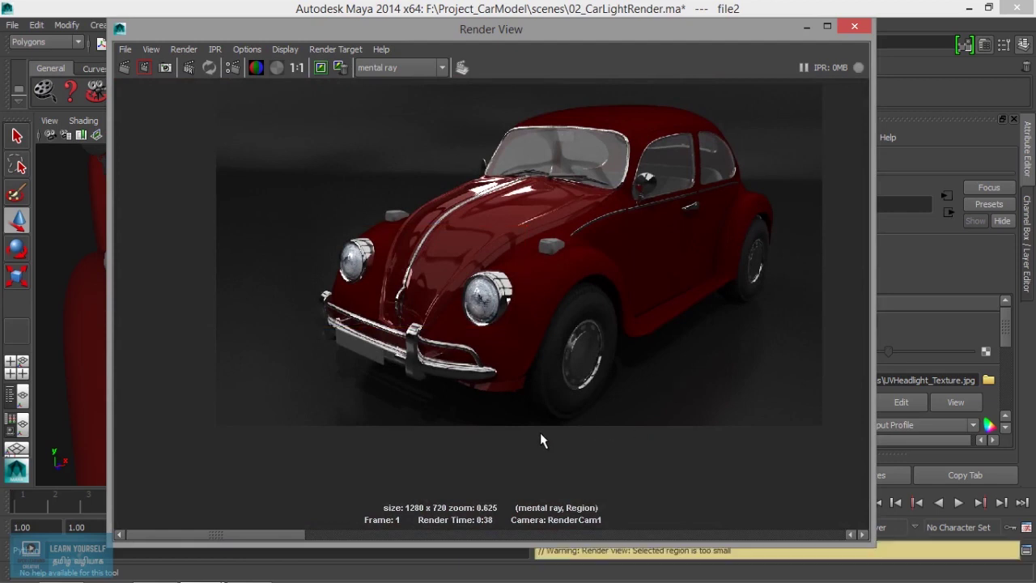
{"action": "scroll", "coordinate": [543, 440], "scroll_direction": "up", "scroll_amount": 2}
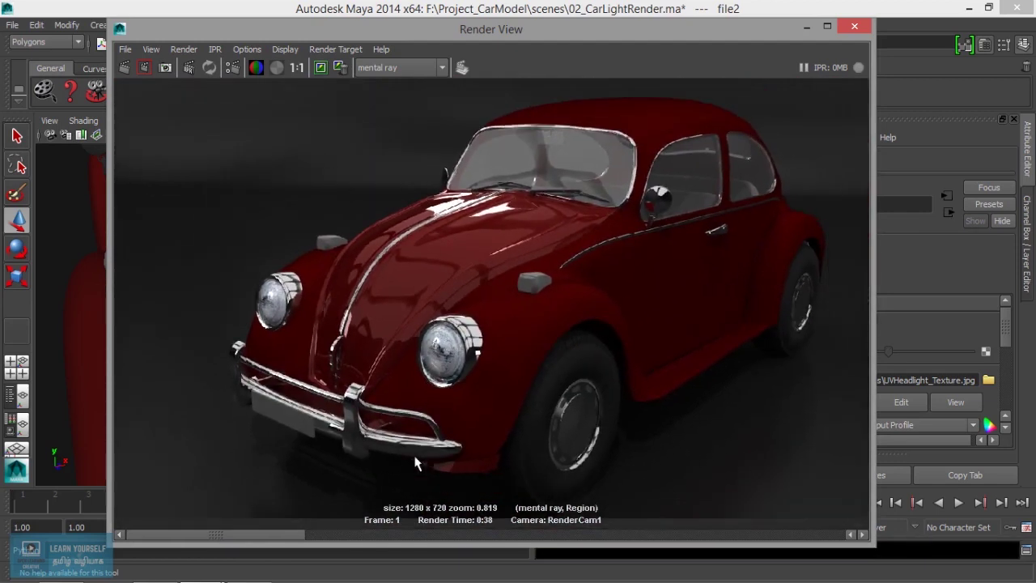
{"action": "scroll", "coordinate": [475, 408], "scroll_direction": "up", "scroll_amount": 6}
{"action": "scroll", "coordinate": [474, 416], "scroll_direction": "down", "scroll_amount": 6}
{"action": "scroll", "coordinate": [475, 416], "scroll_direction": "down", "scroll_amount": 2}
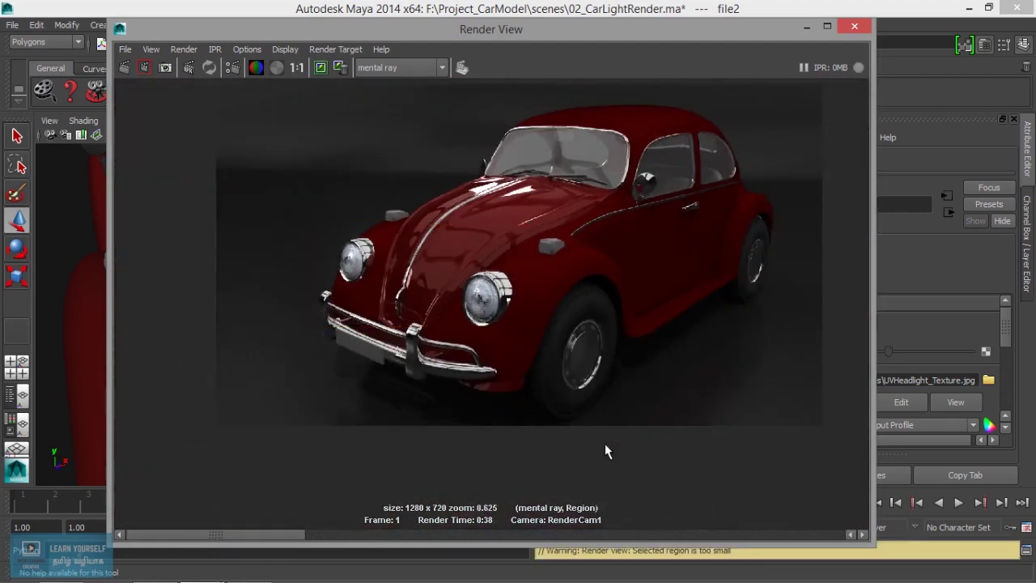
{"action": "scroll", "coordinate": [609, 450], "scroll_direction": "up", "scroll_amount": 2}
{"action": "scroll", "coordinate": [485, 457], "scroll_direction": "down", "scroll_amount": 1}
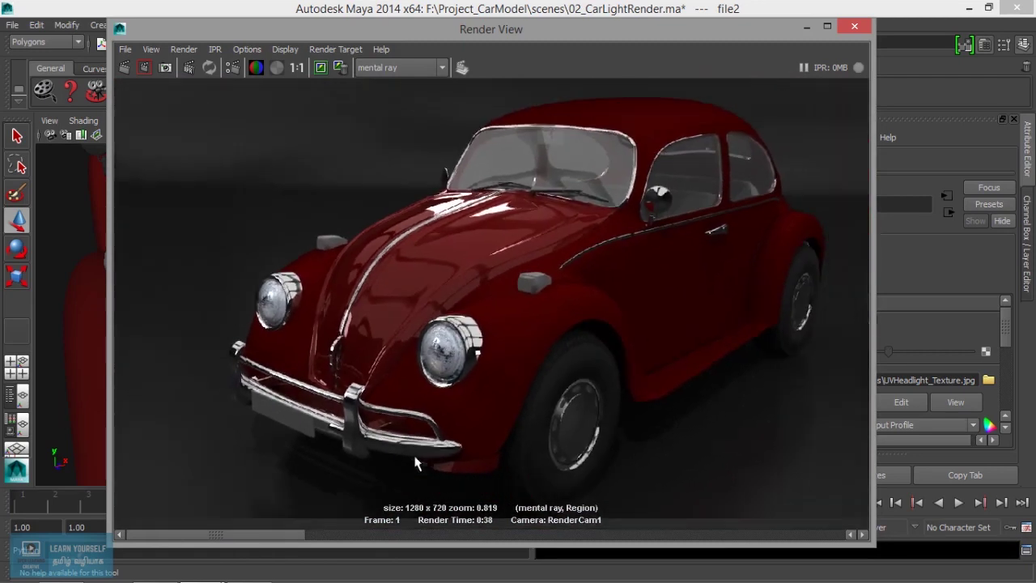
{"action": "scroll", "coordinate": [518, 320], "scroll_direction": "up", "scroll_amount": 1}
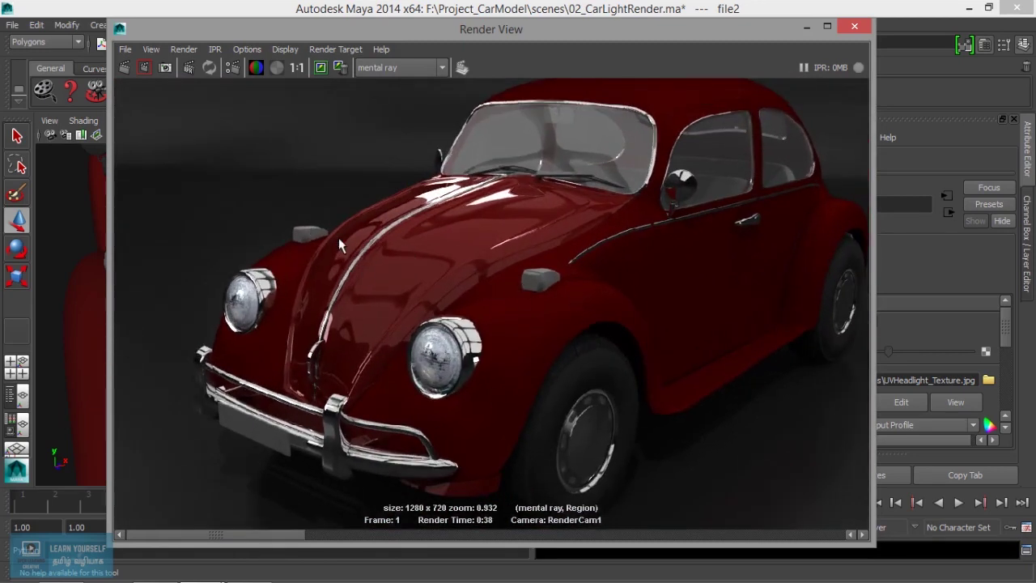